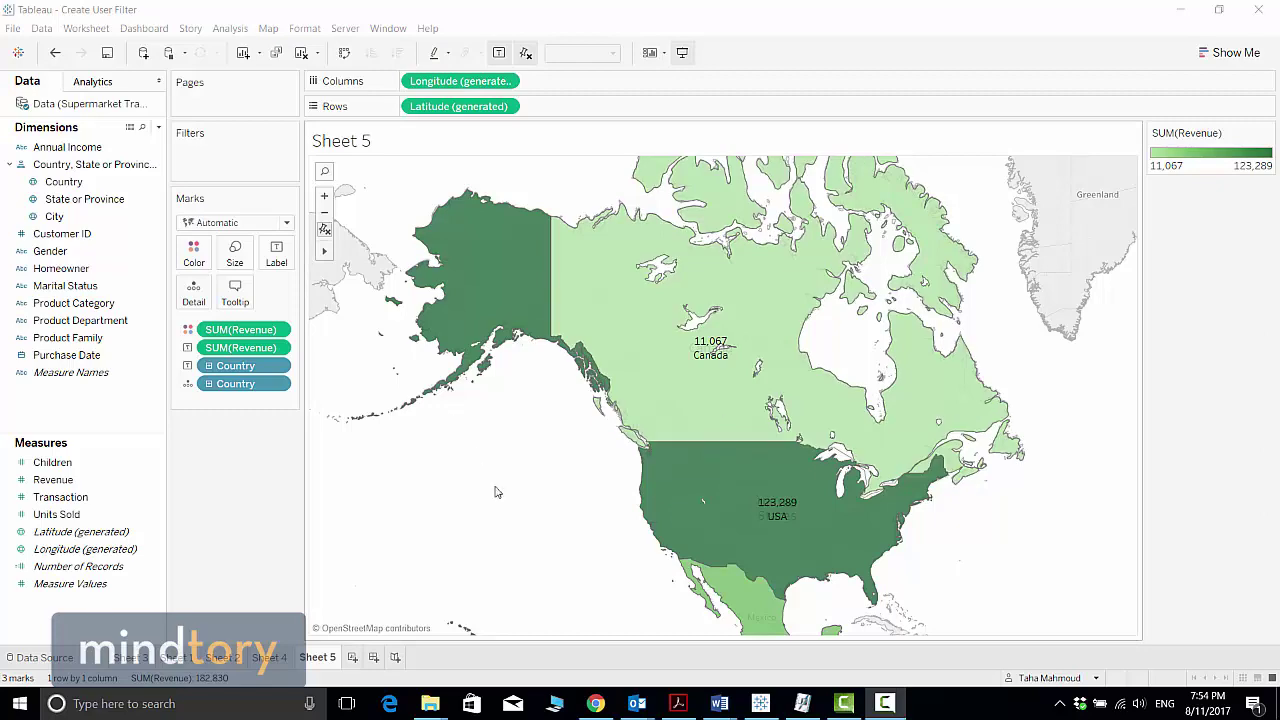
Pan the Sheet 5 map up to show Mexico's 48,475 label, read the tooltips, then switch to Chrome
drag(499, 493, 502, 418)
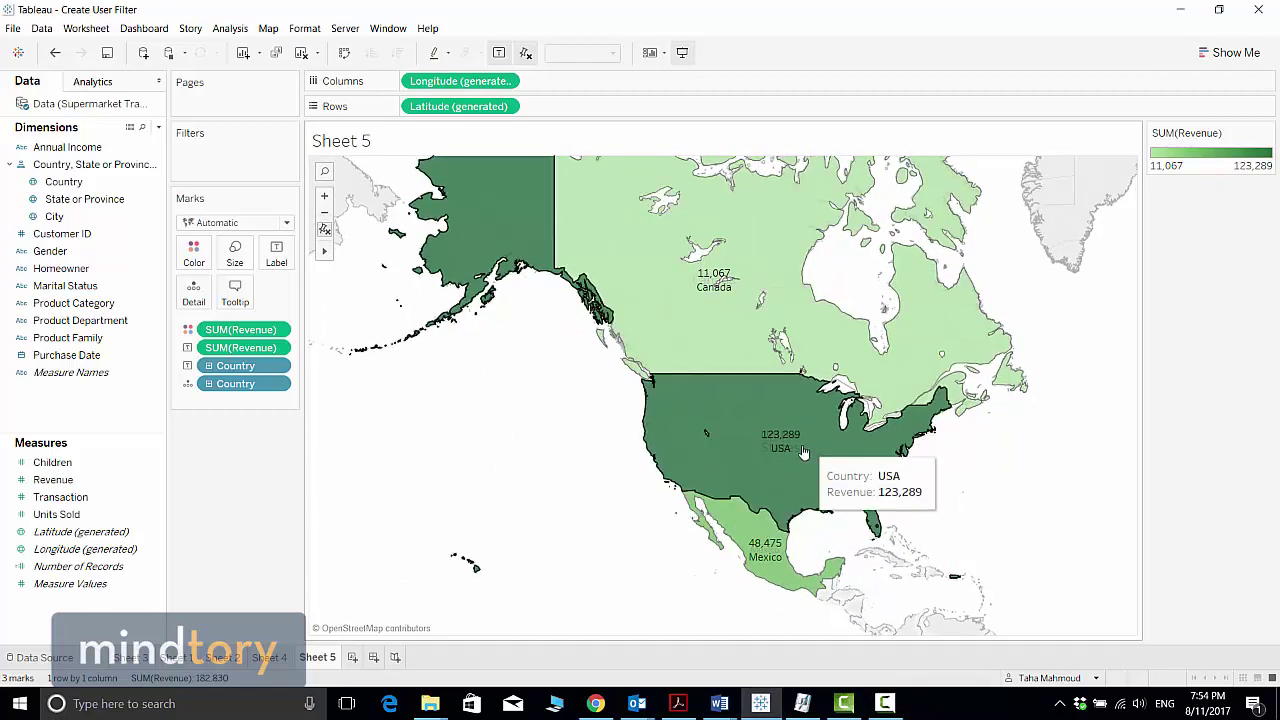
mouse_move(770, 585)
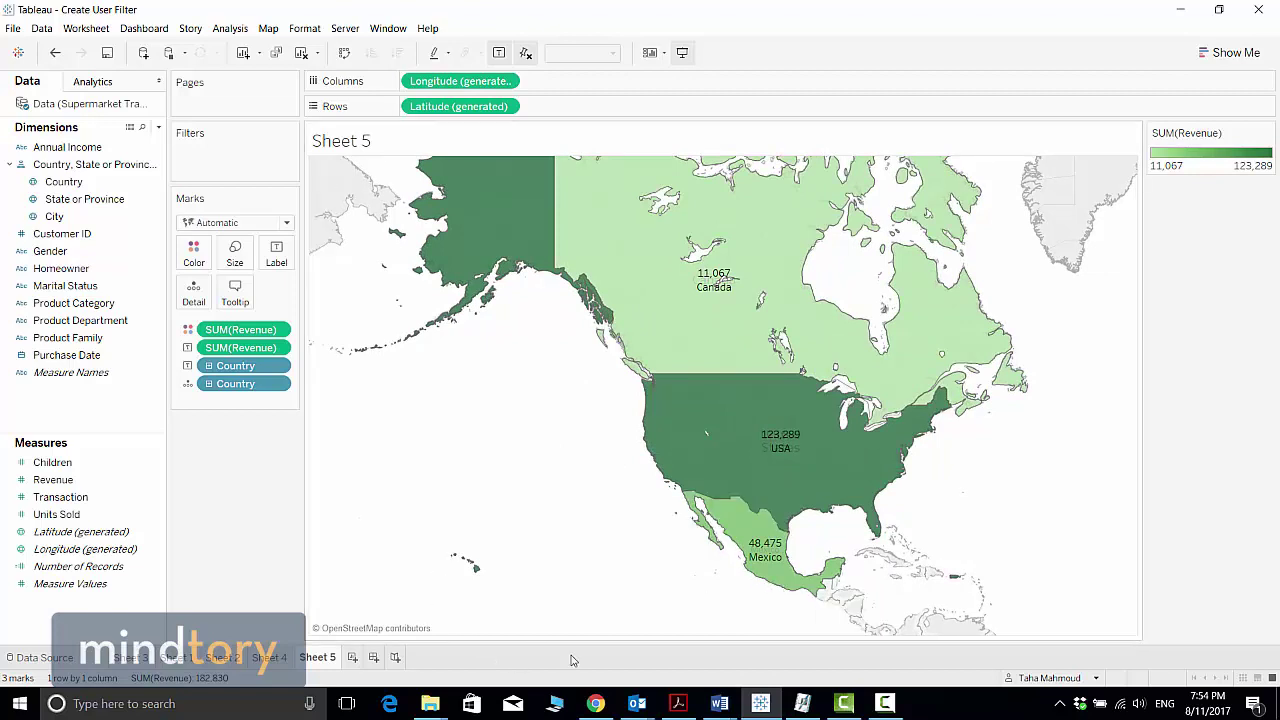
mouse_move(676, 458)
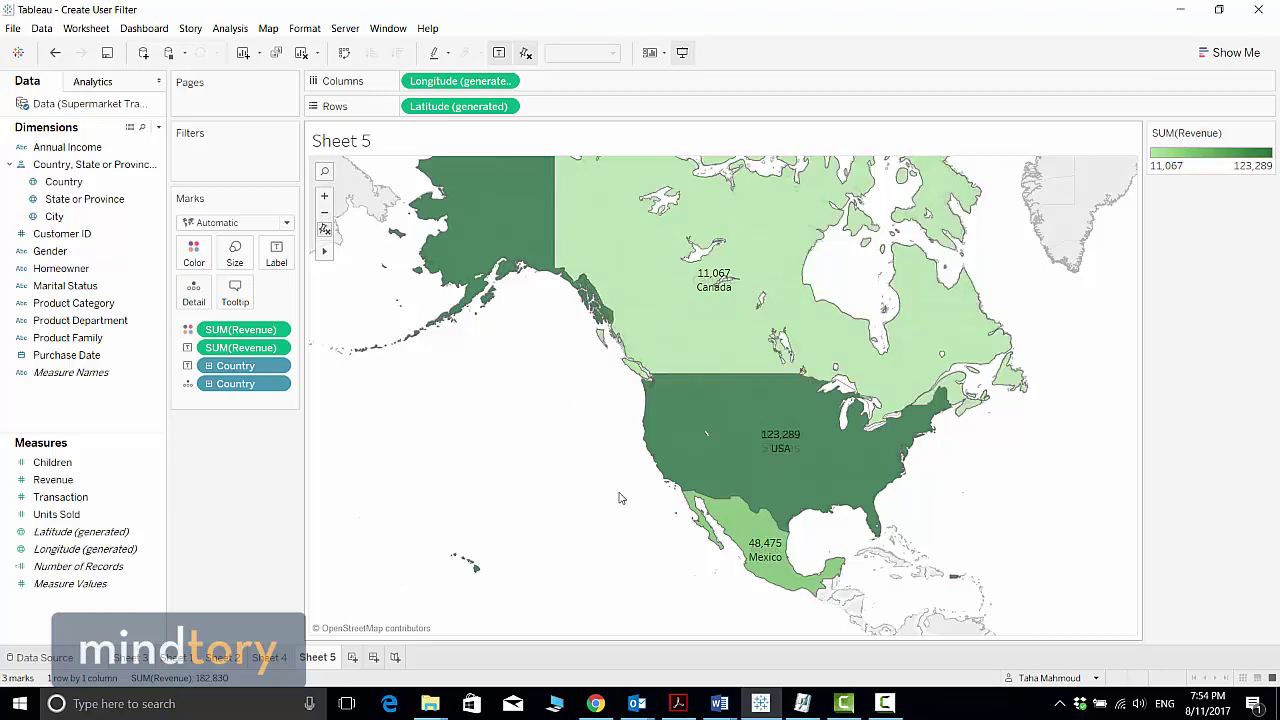
click(595, 703)
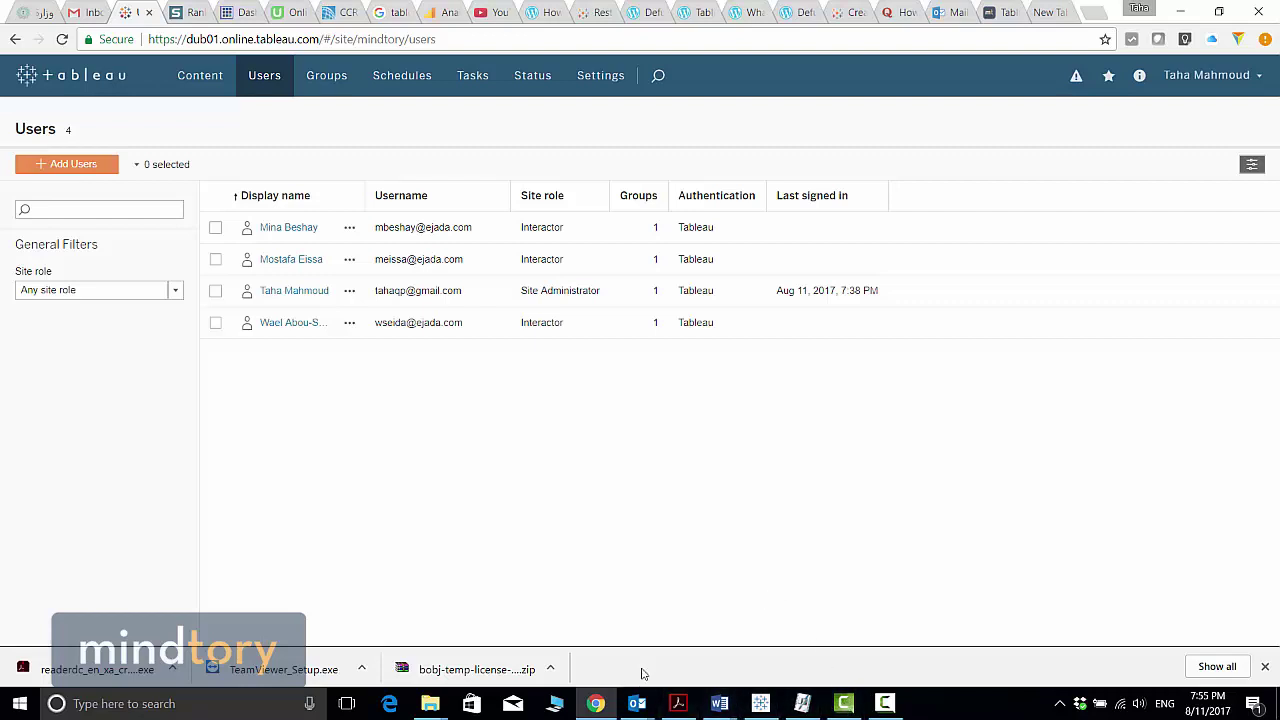
Go from the Tableau Online Users page back to the Create User Filter workbook
click(771, 707)
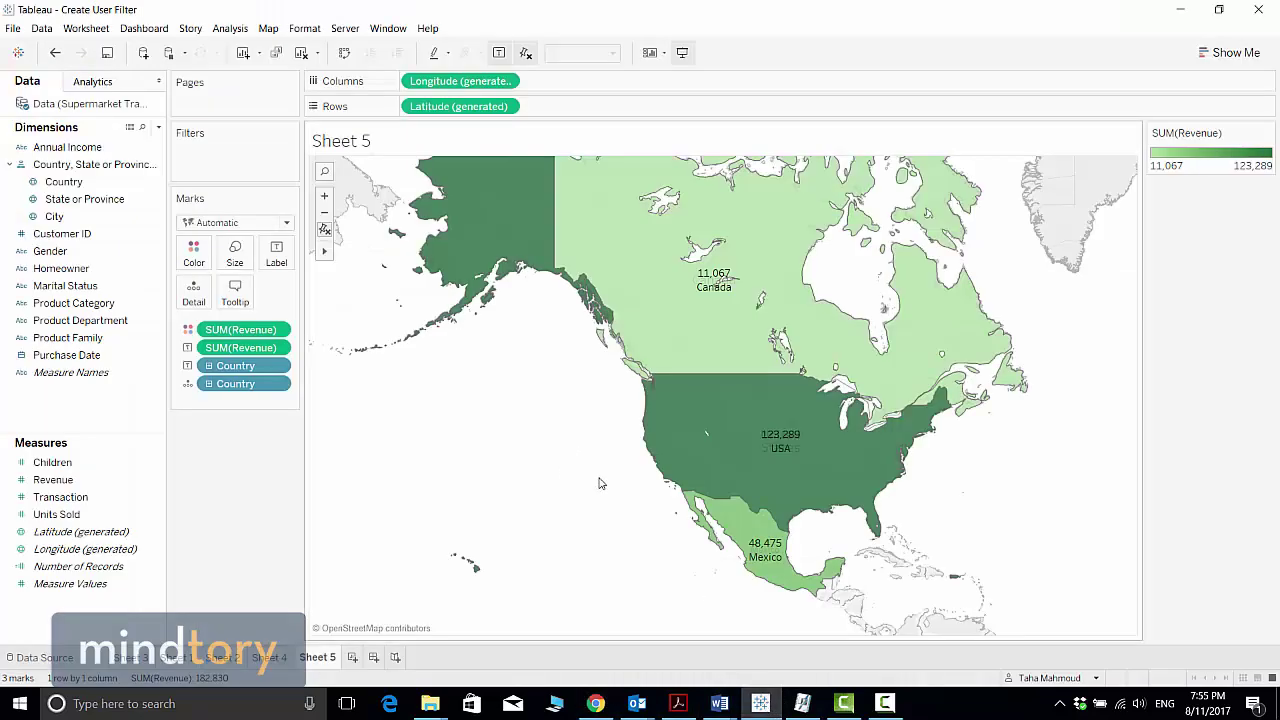
Start a Country user filter from the Server menu, then cancel the dialog
click(345, 30)
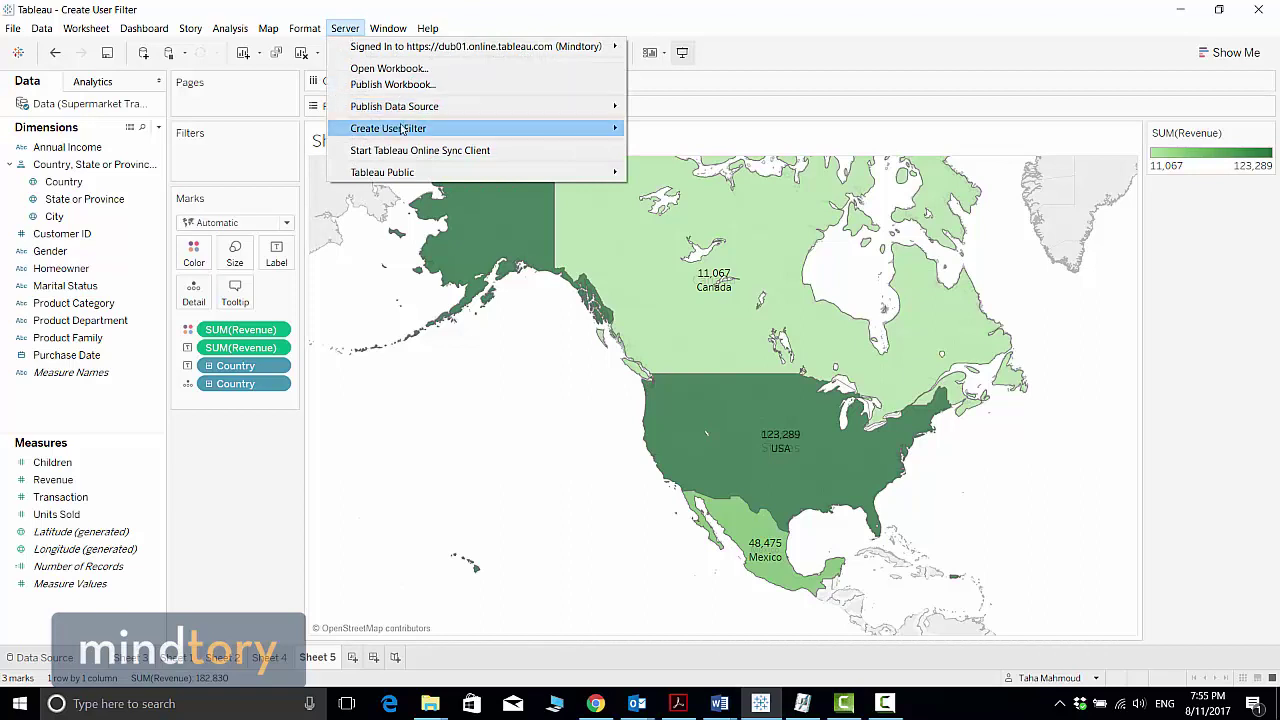
mouse_move(390, 132)
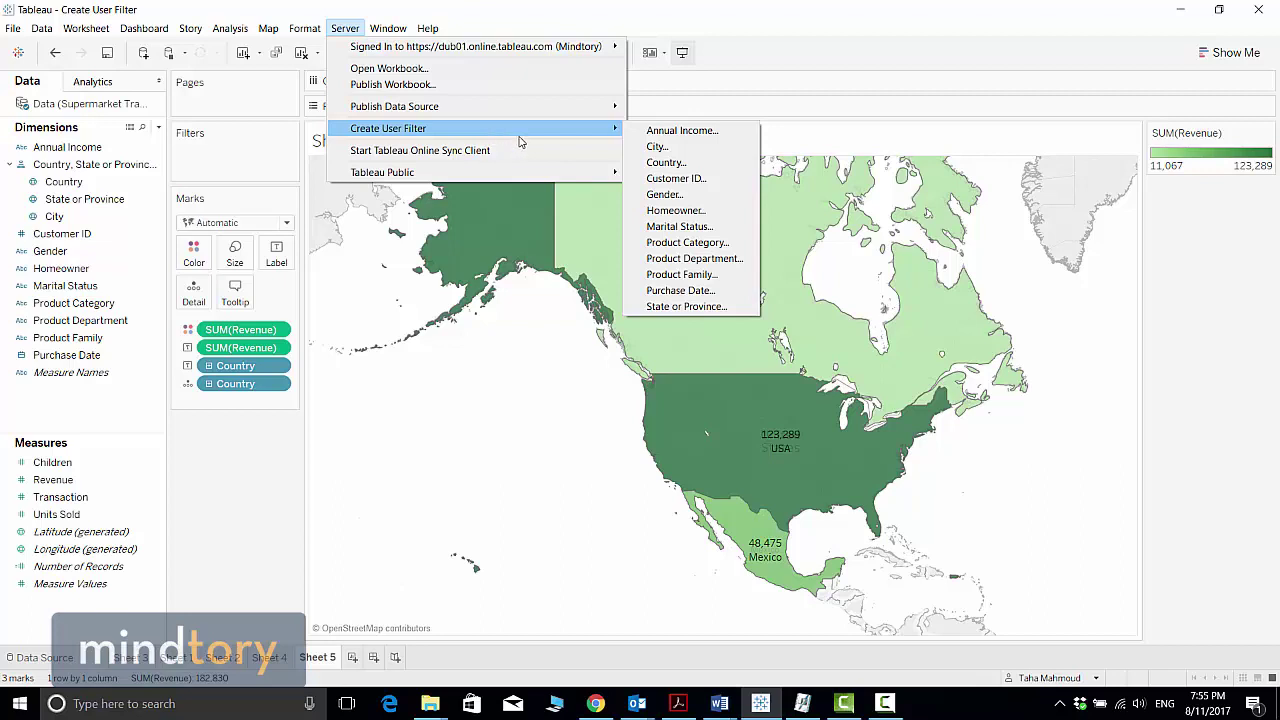
mouse_move(529, 52)
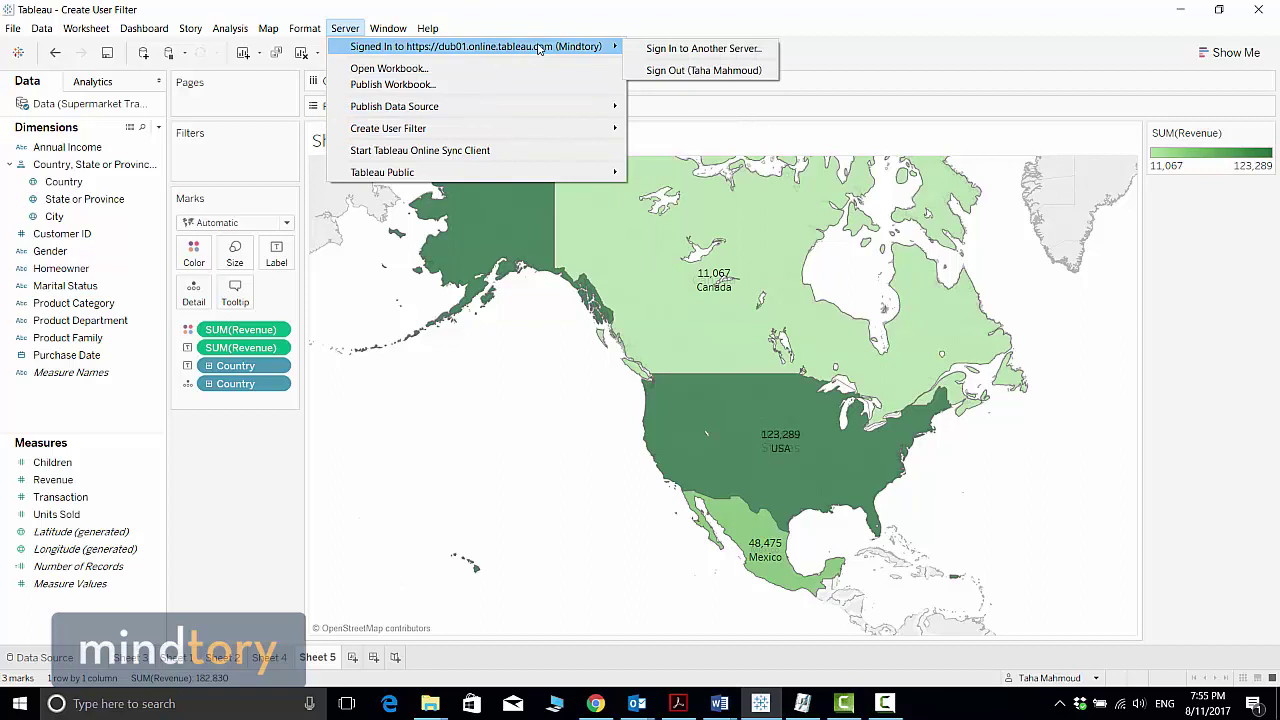
mouse_move(268, 28)
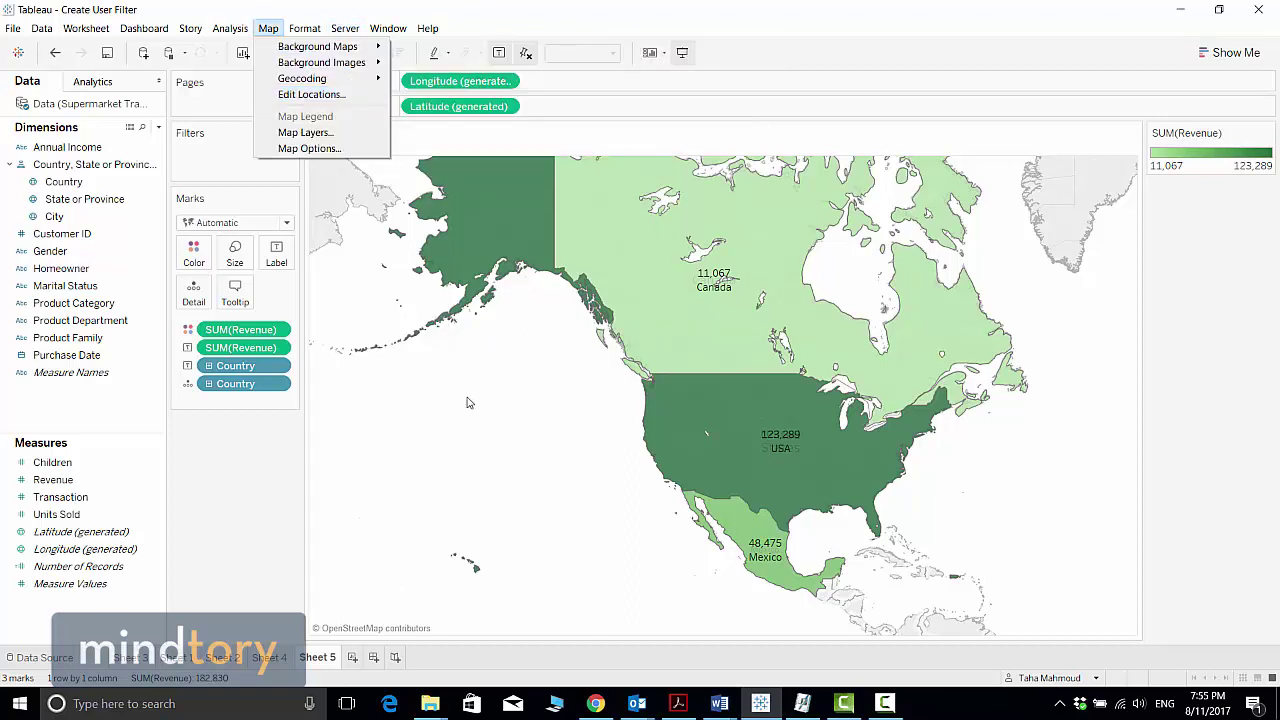
mouse_move(345, 28)
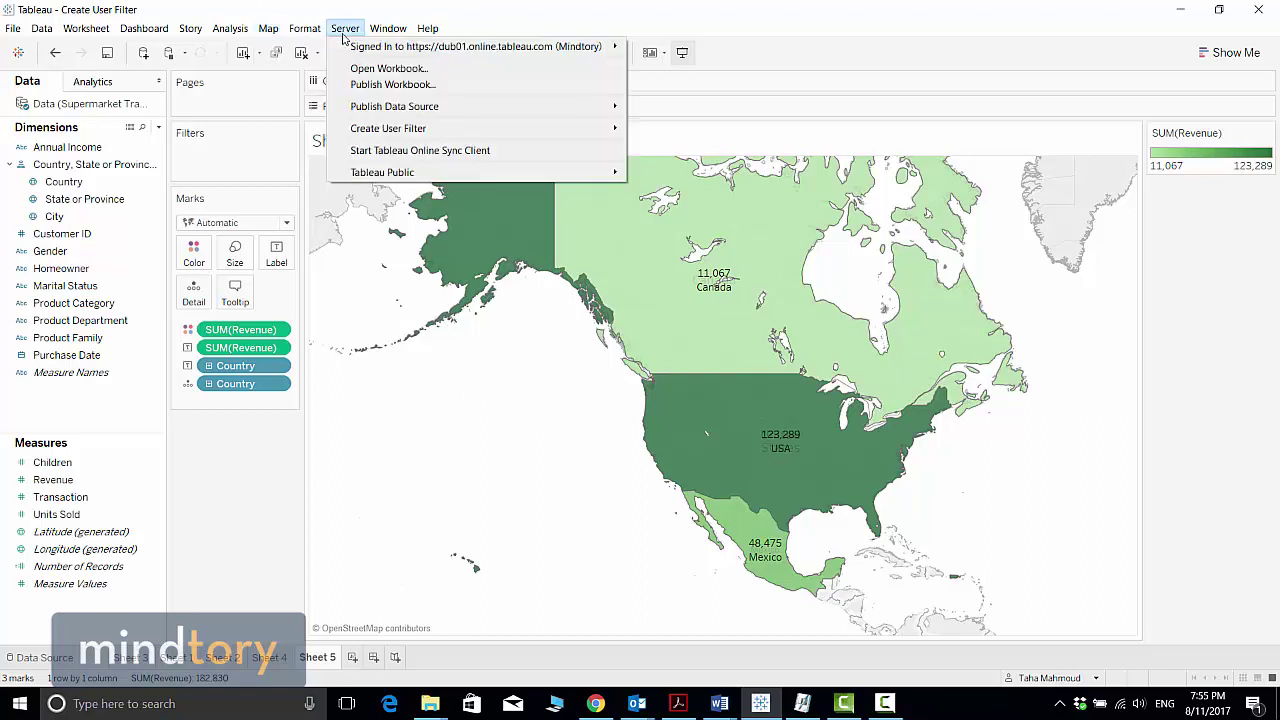
mouse_move(362, 50)
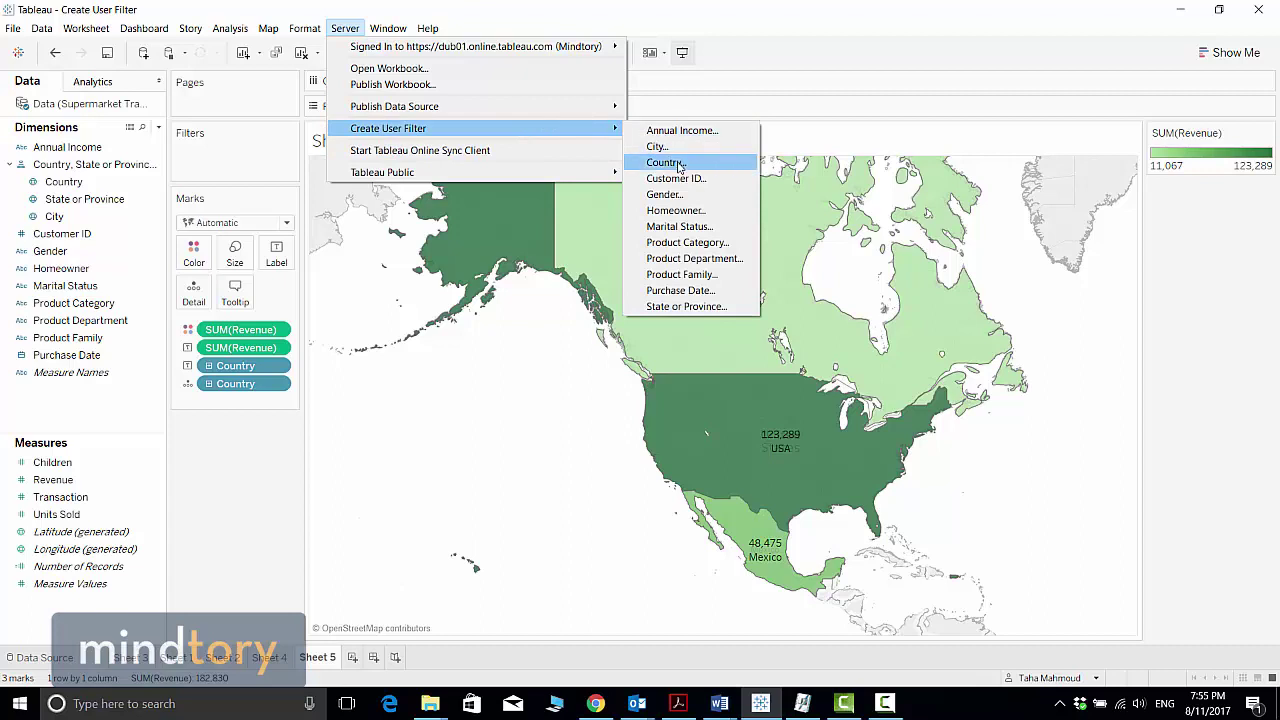
click(680, 165)
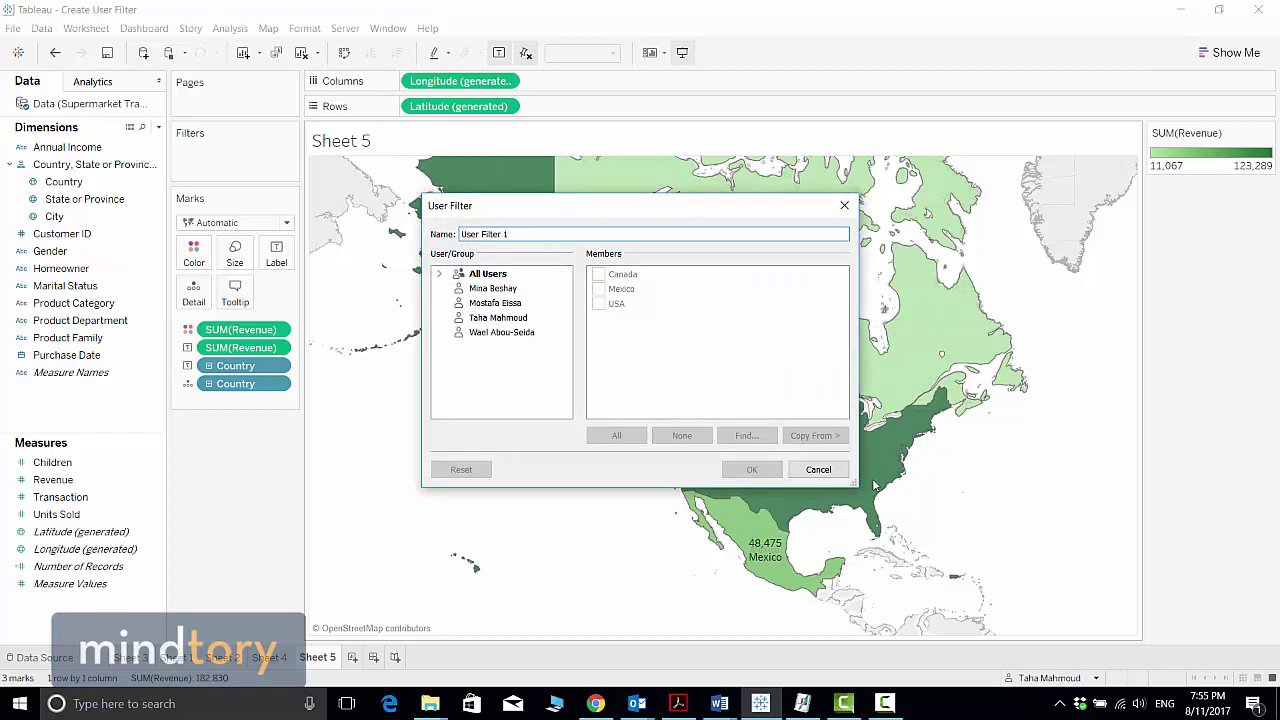
click(837, 474)
Sign out of Tableau Online and bring up the Server Sign In dialog
click(345, 28)
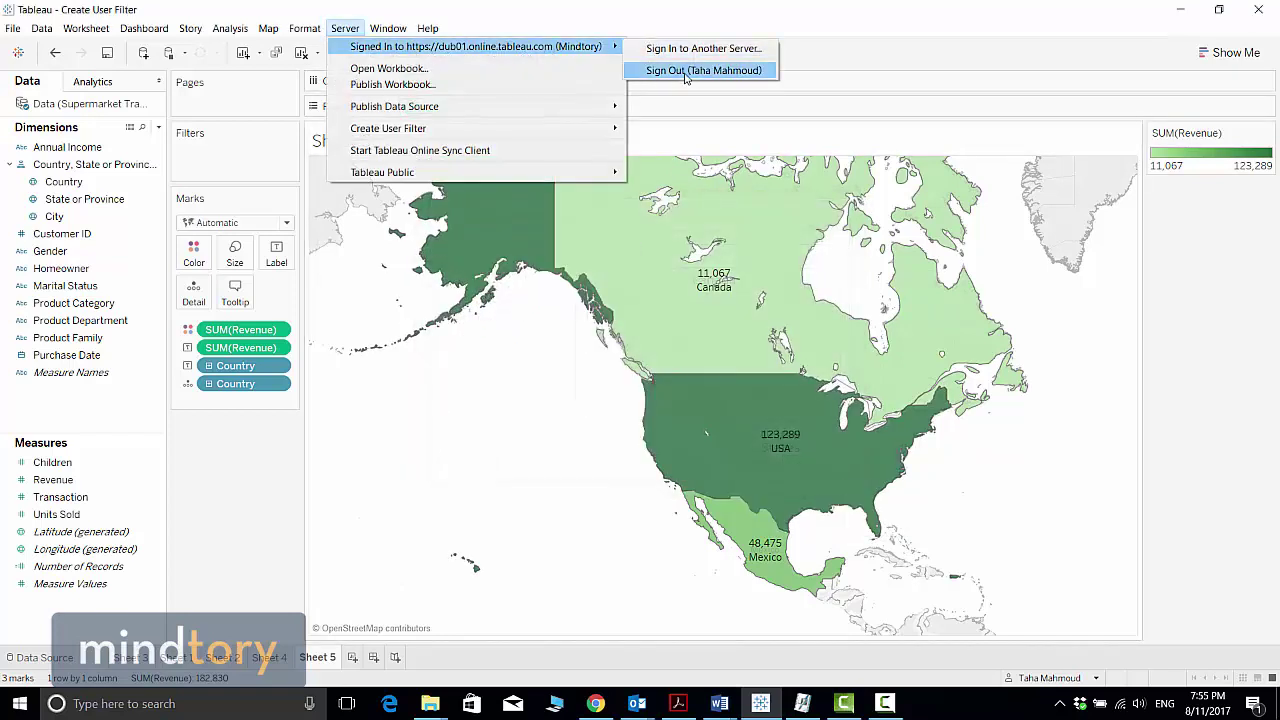
click(685, 90)
click(345, 28)
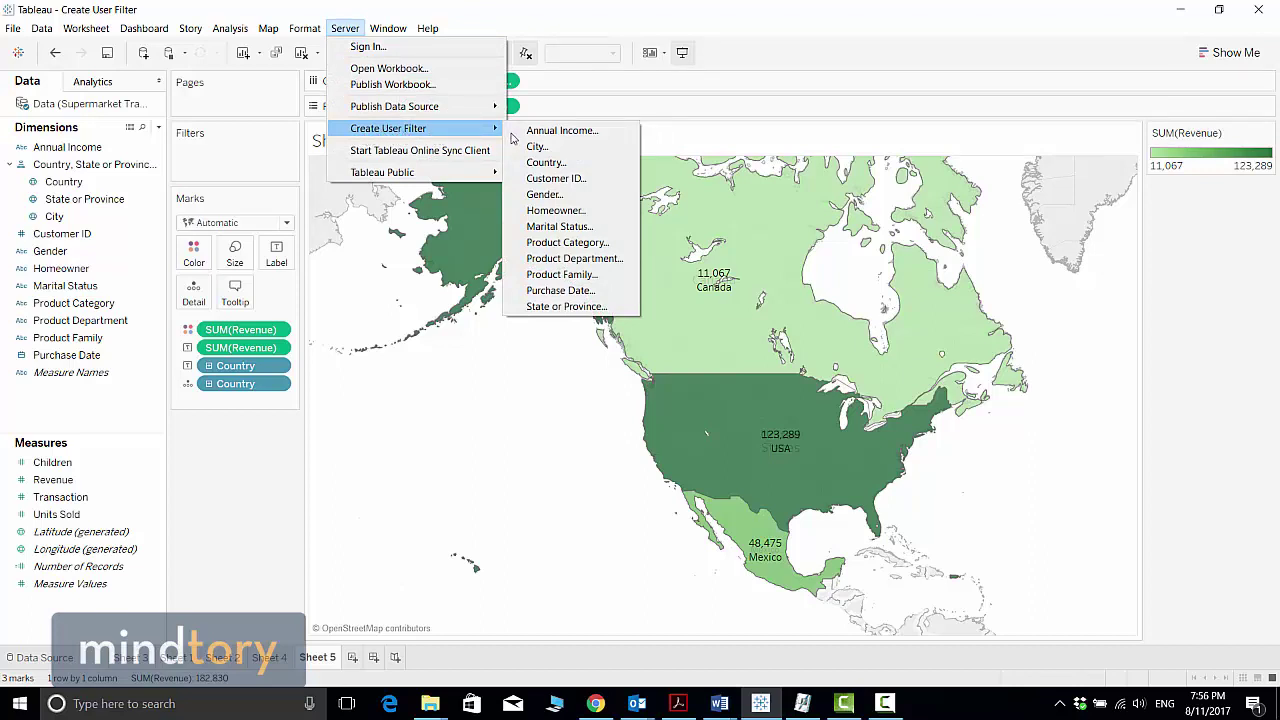
click(546, 162)
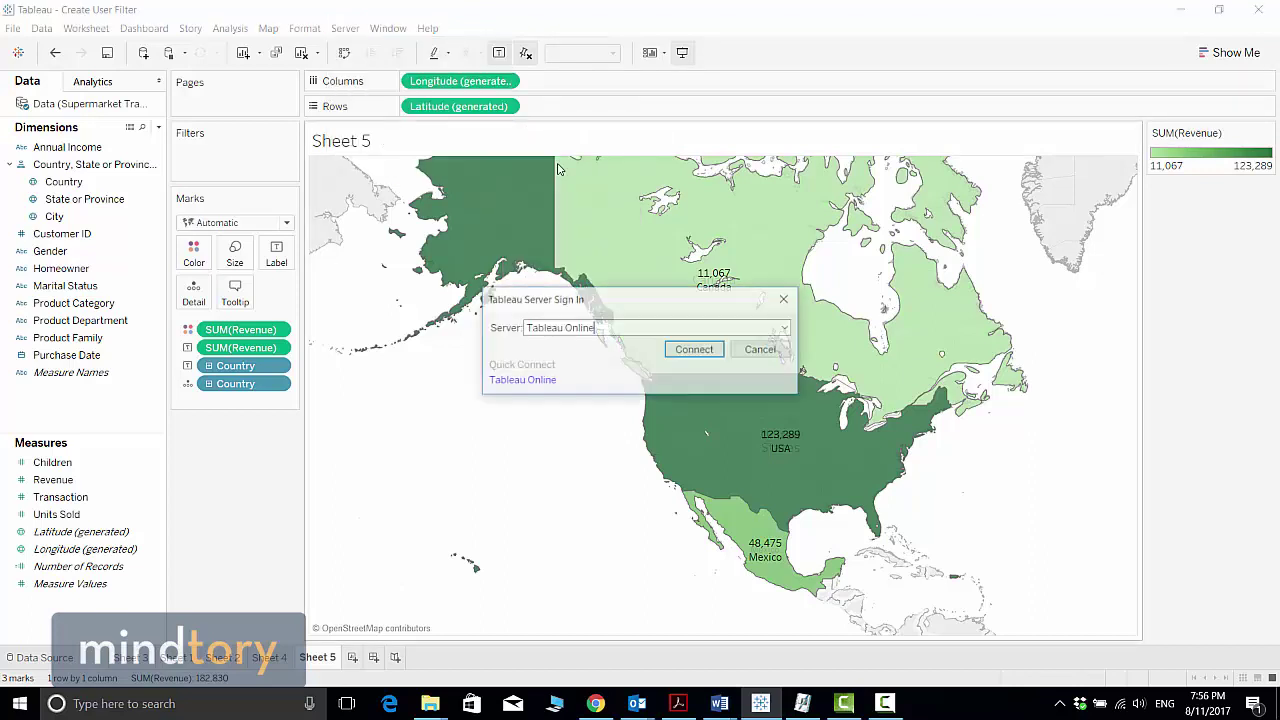
Sign in to Tableau Online with the account e-mail and password, then switch to Chrome
click(597, 327)
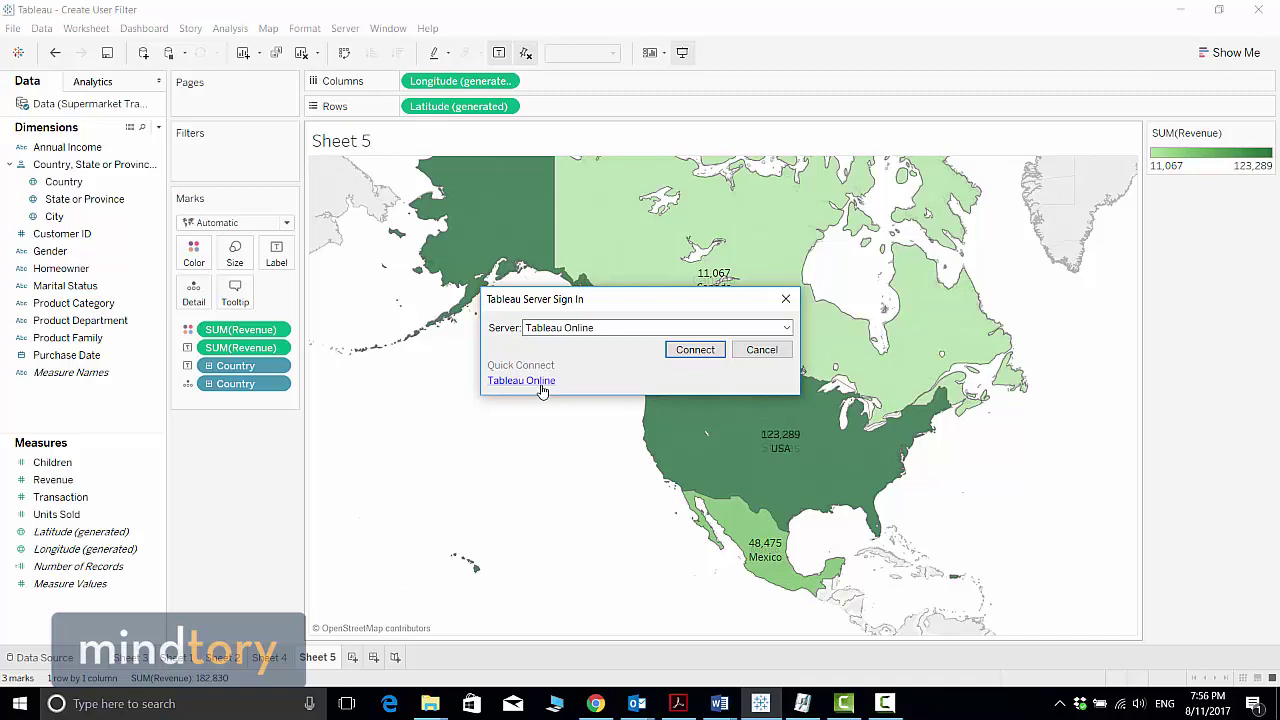
click(541, 390)
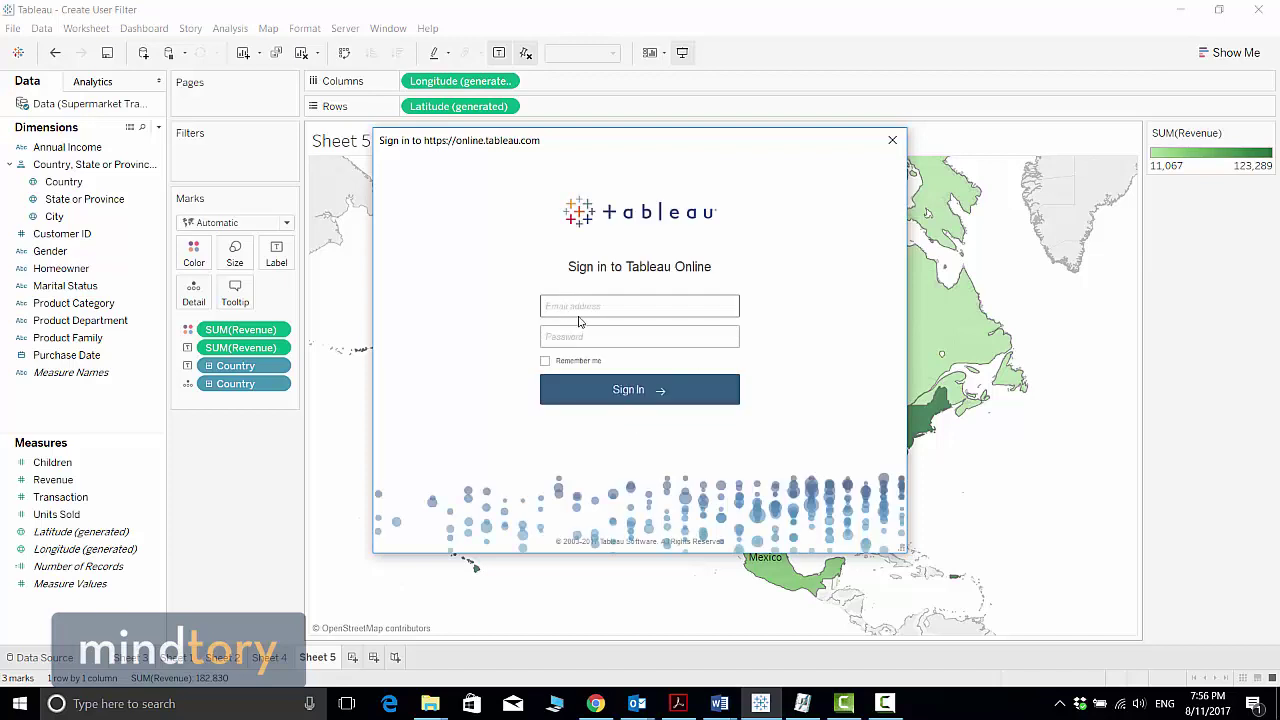
key(Tab)
text(********)
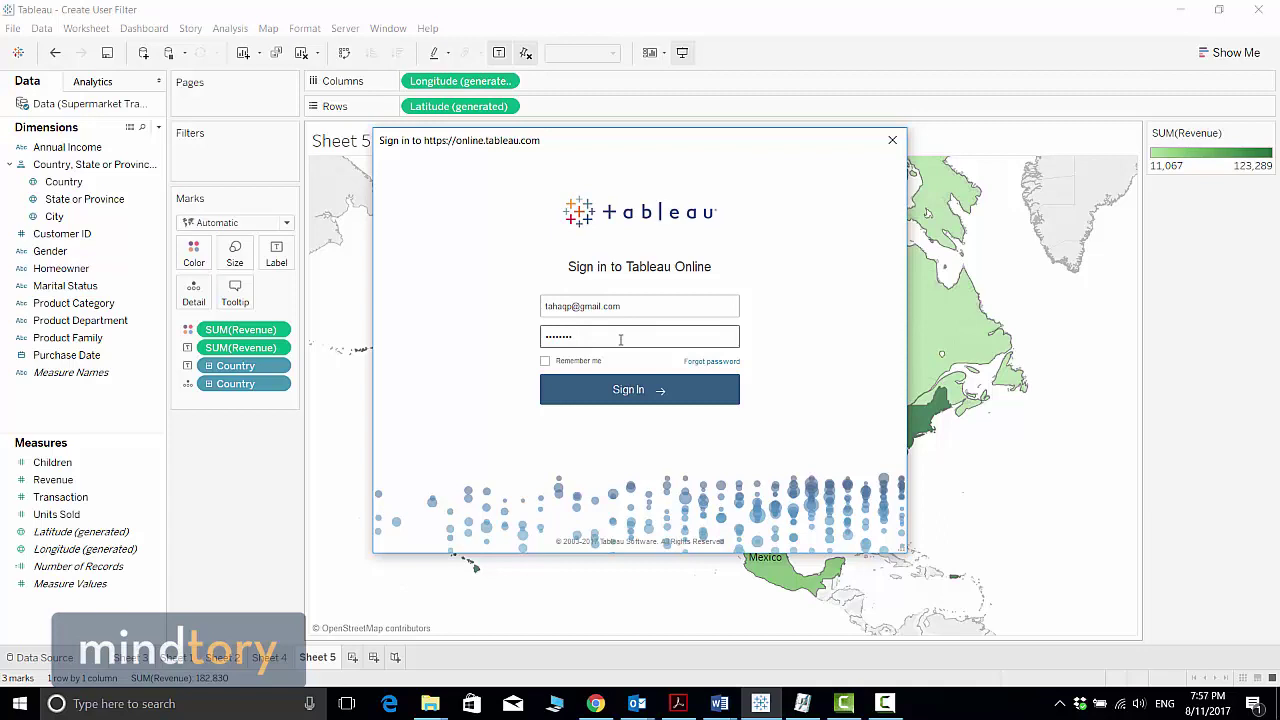
click(643, 397)
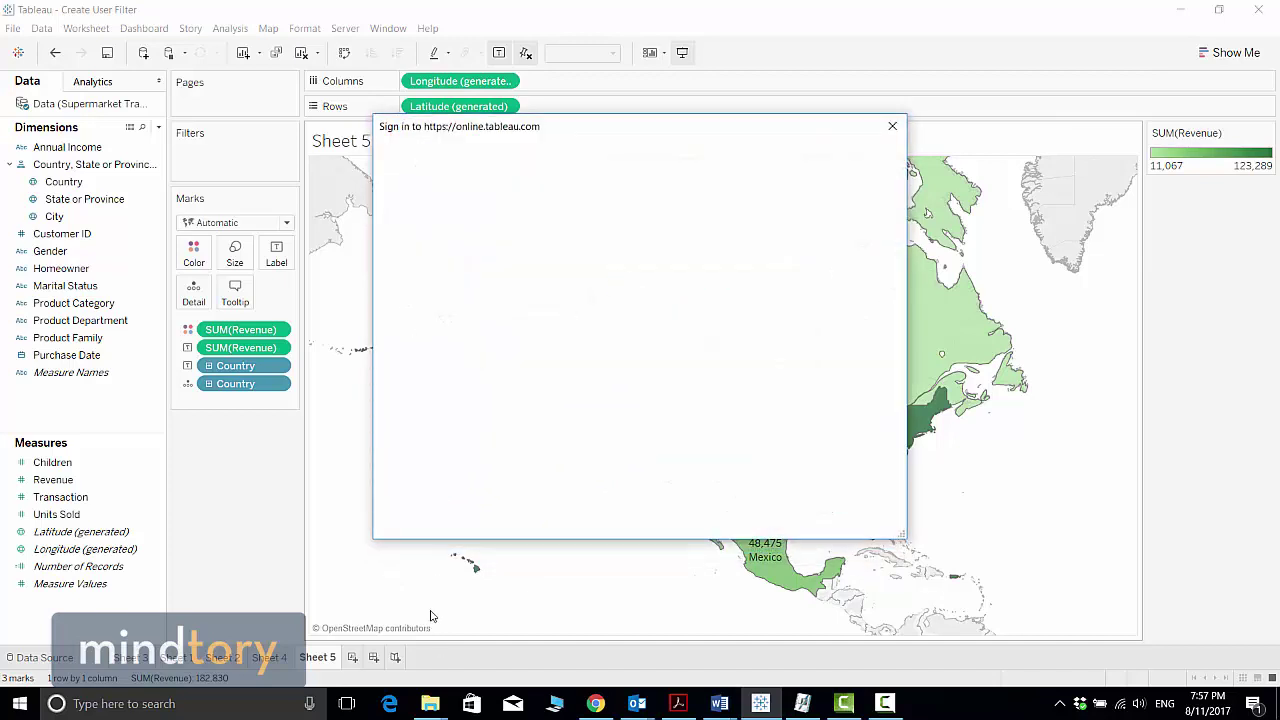
click(595, 703)
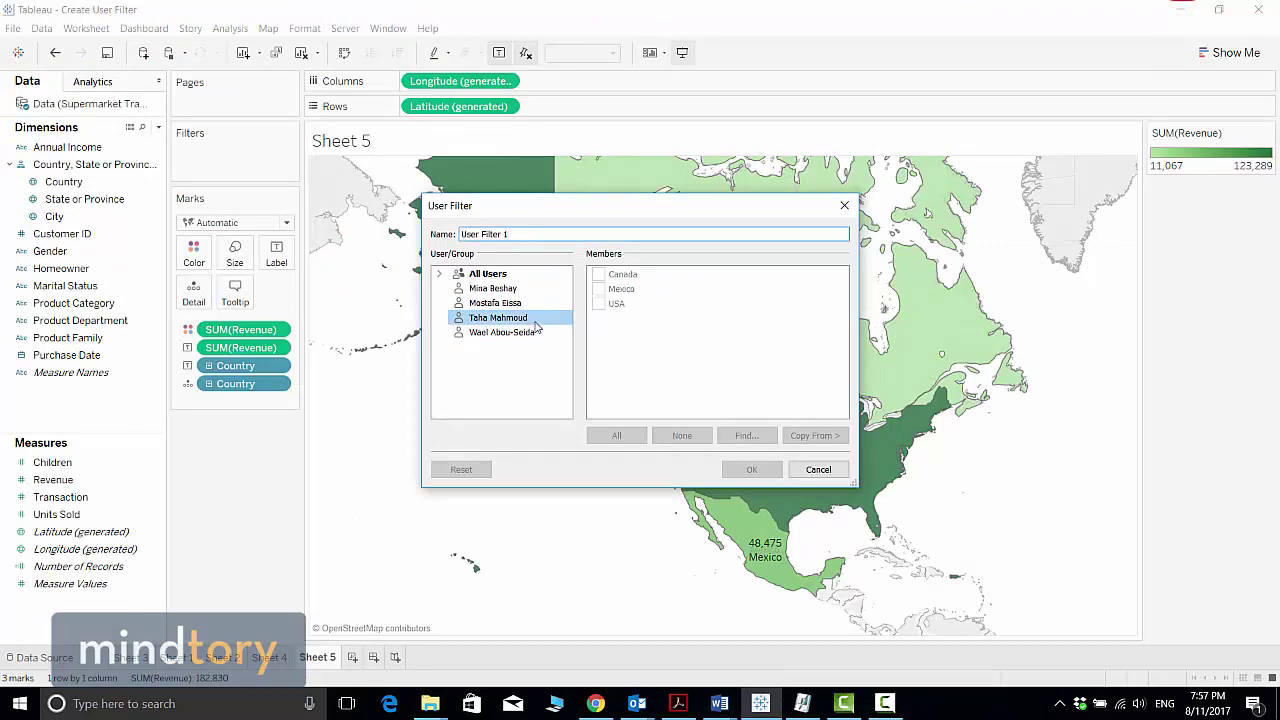
Name the filter 'Country for user' and give the four users USA, Canada, Mexico, and all countries respectively
triple_click(531, 234)
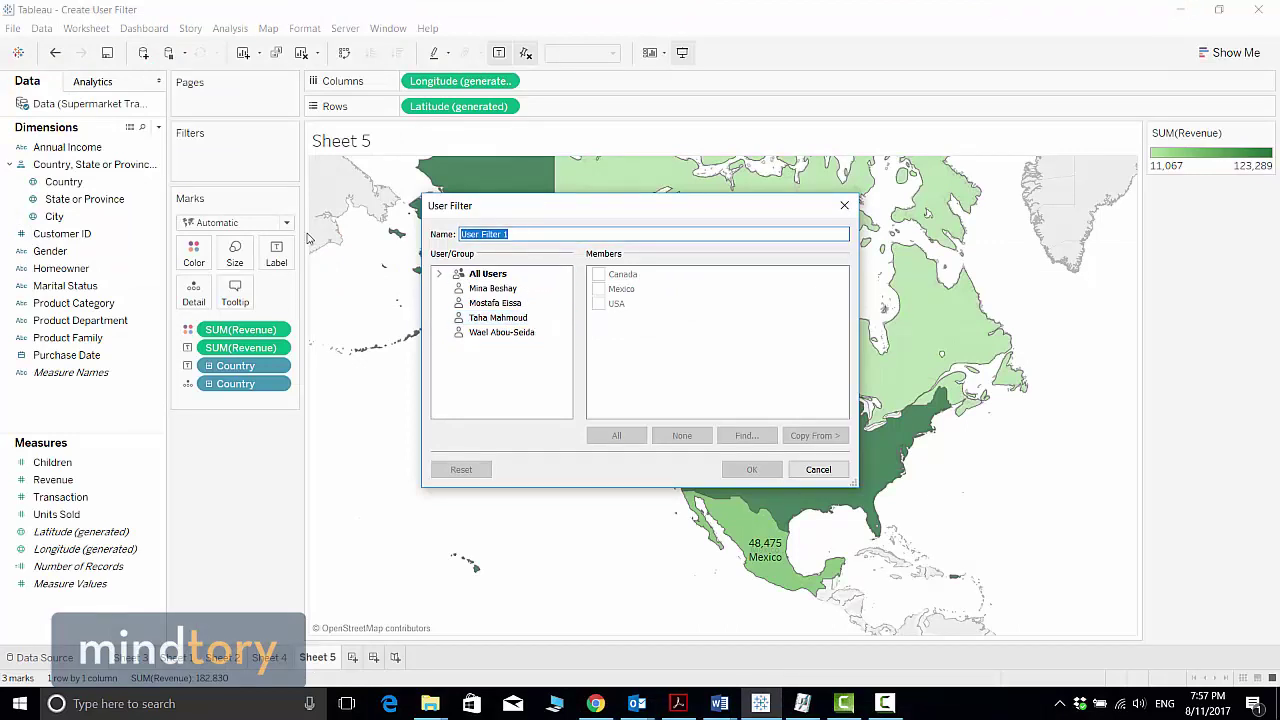
text(Country for user)
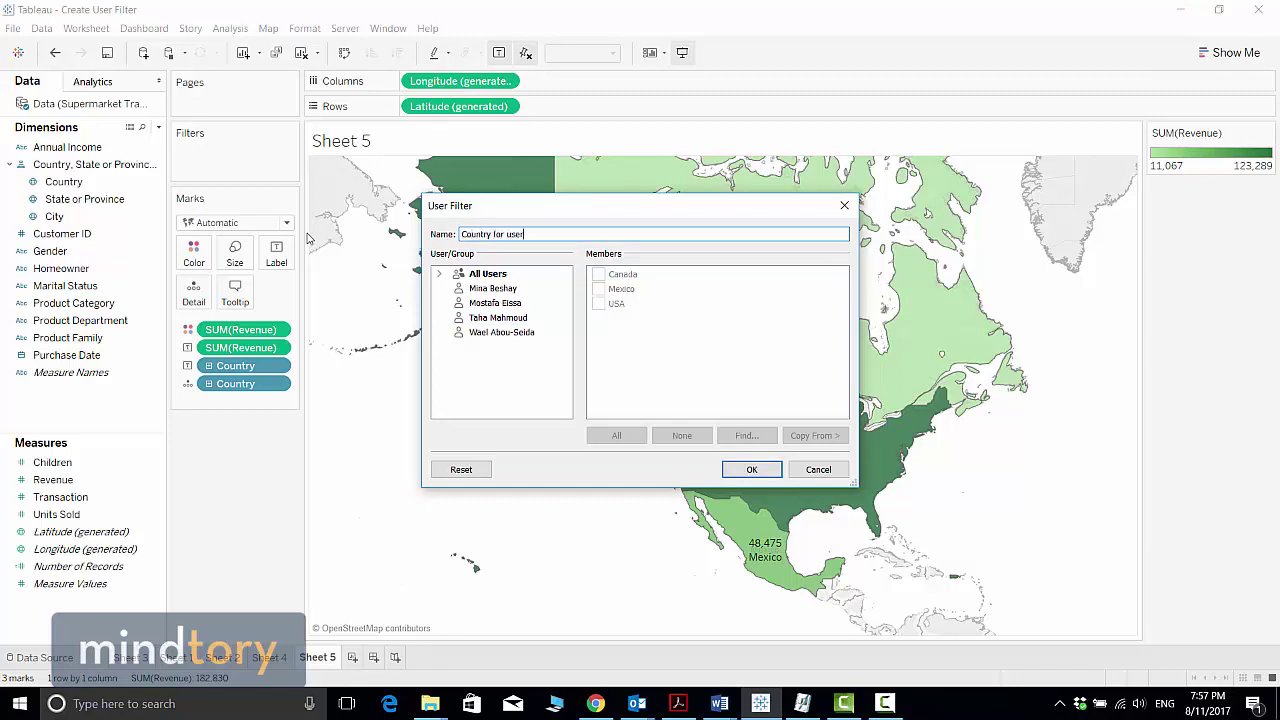
click(497, 317)
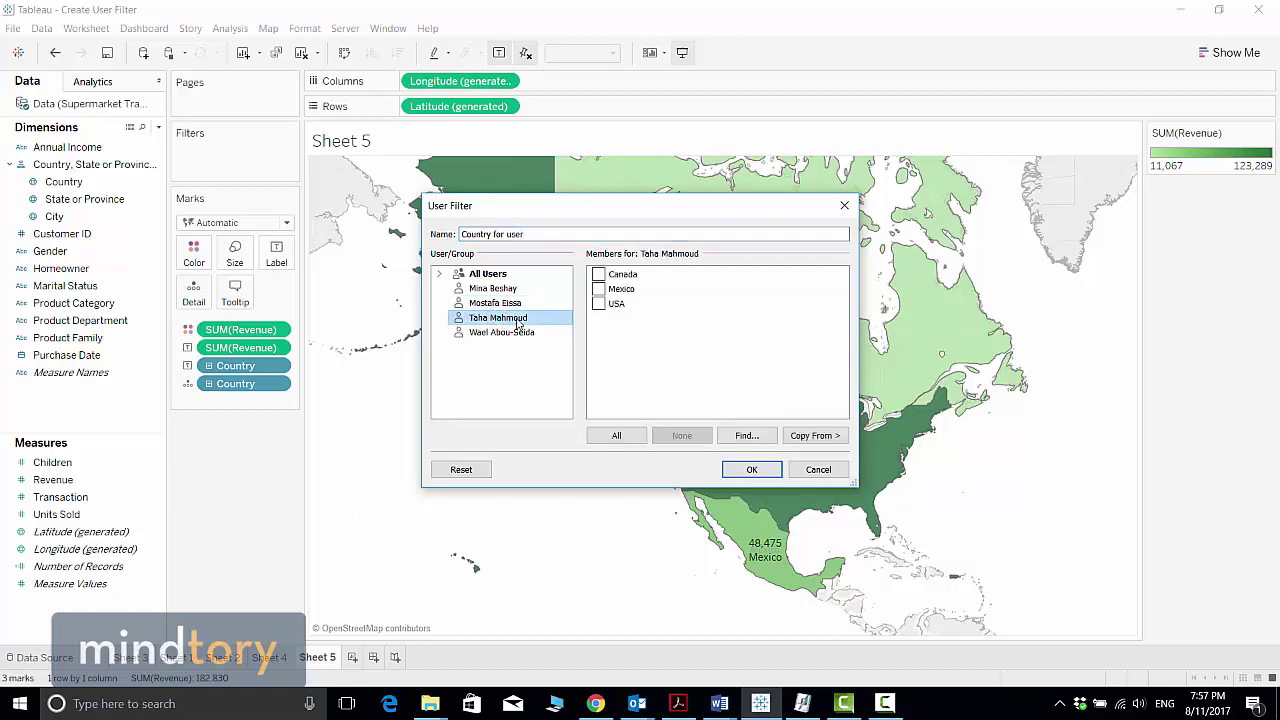
click(598, 303)
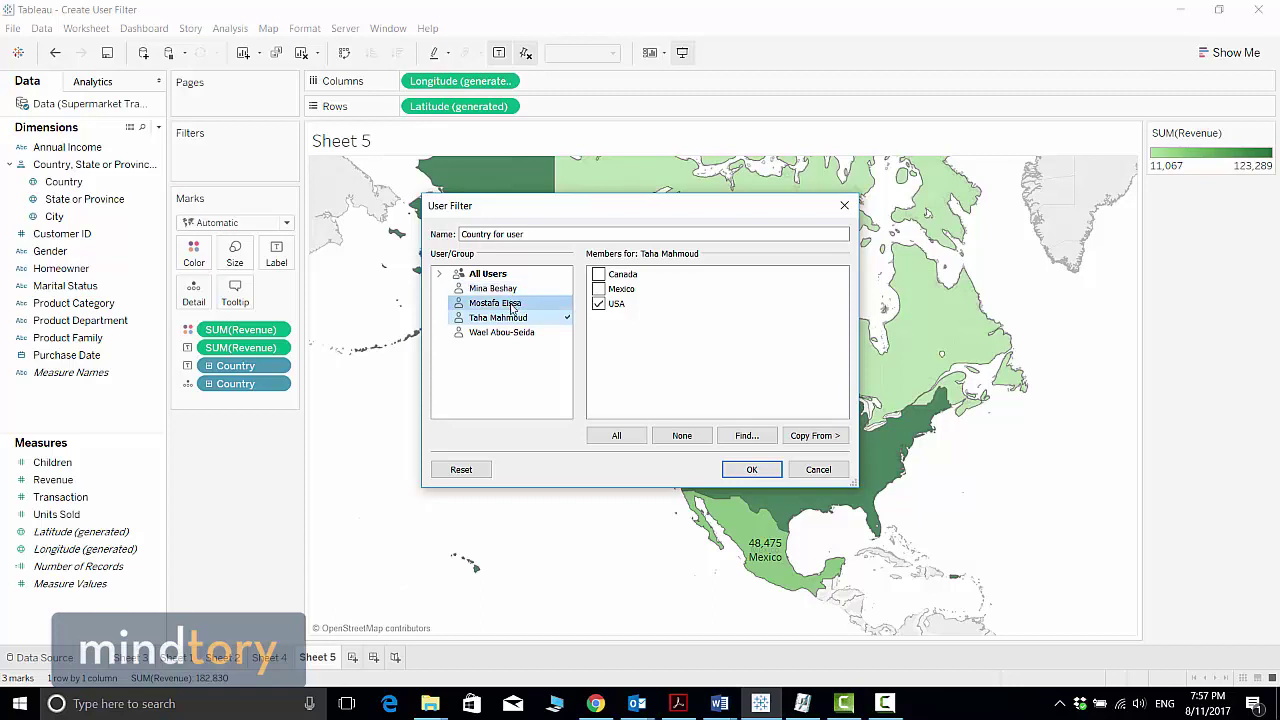
click(514, 290)
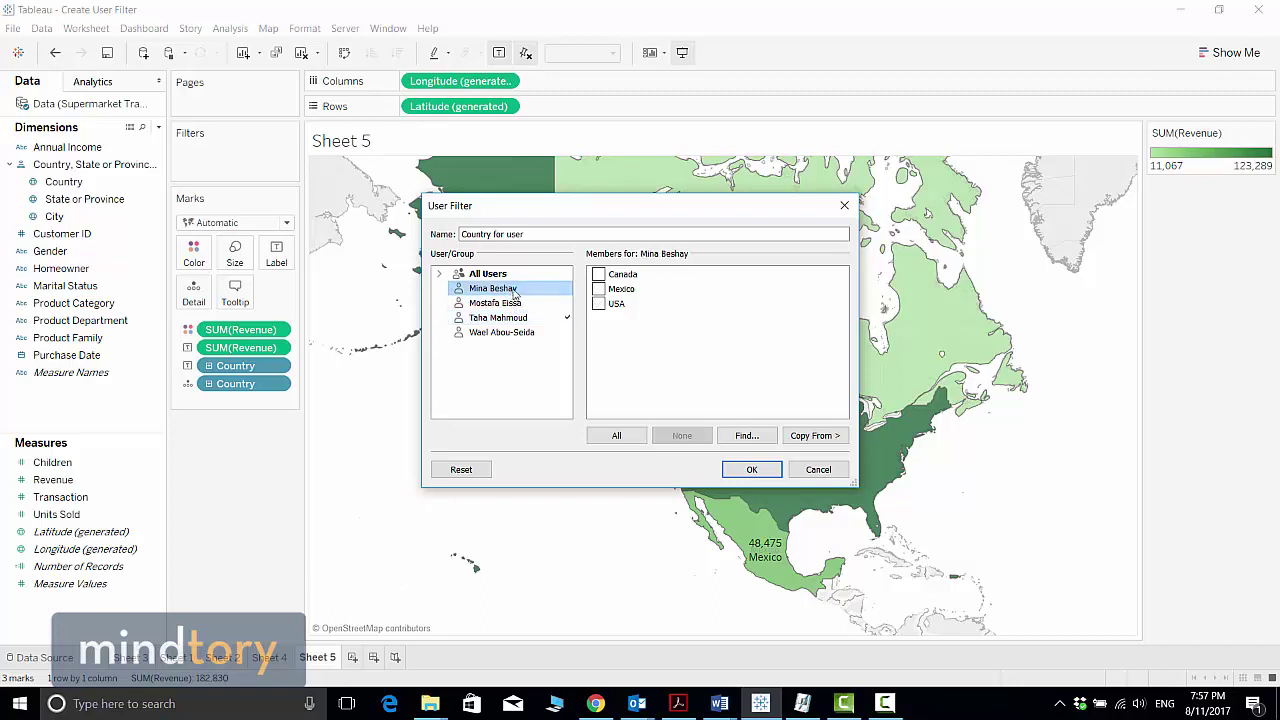
click(599, 275)
click(495, 302)
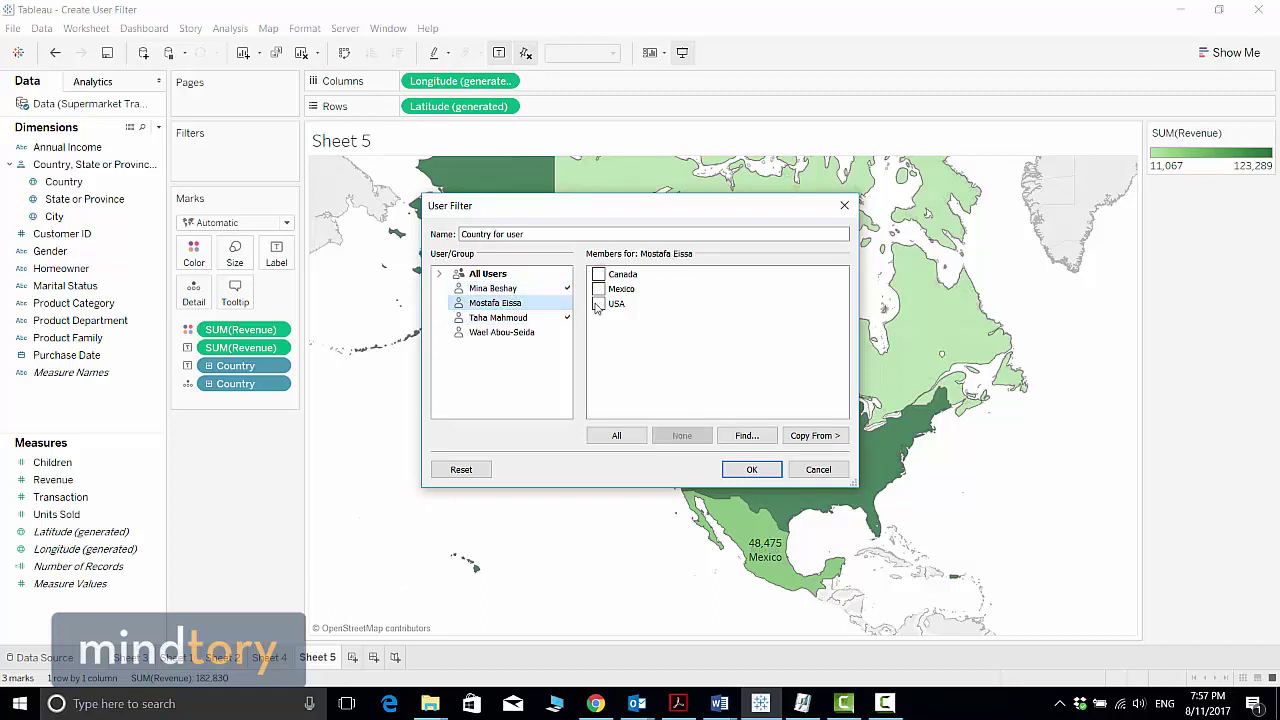
click(598, 289)
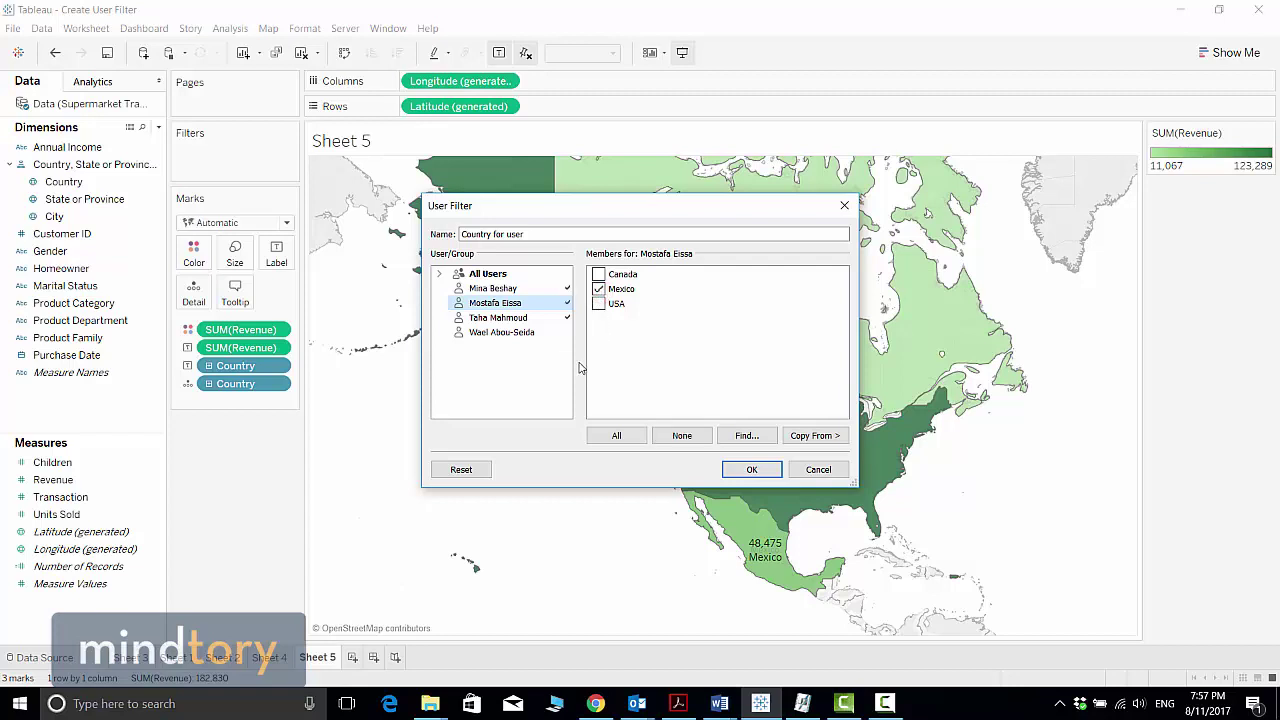
click(506, 338)
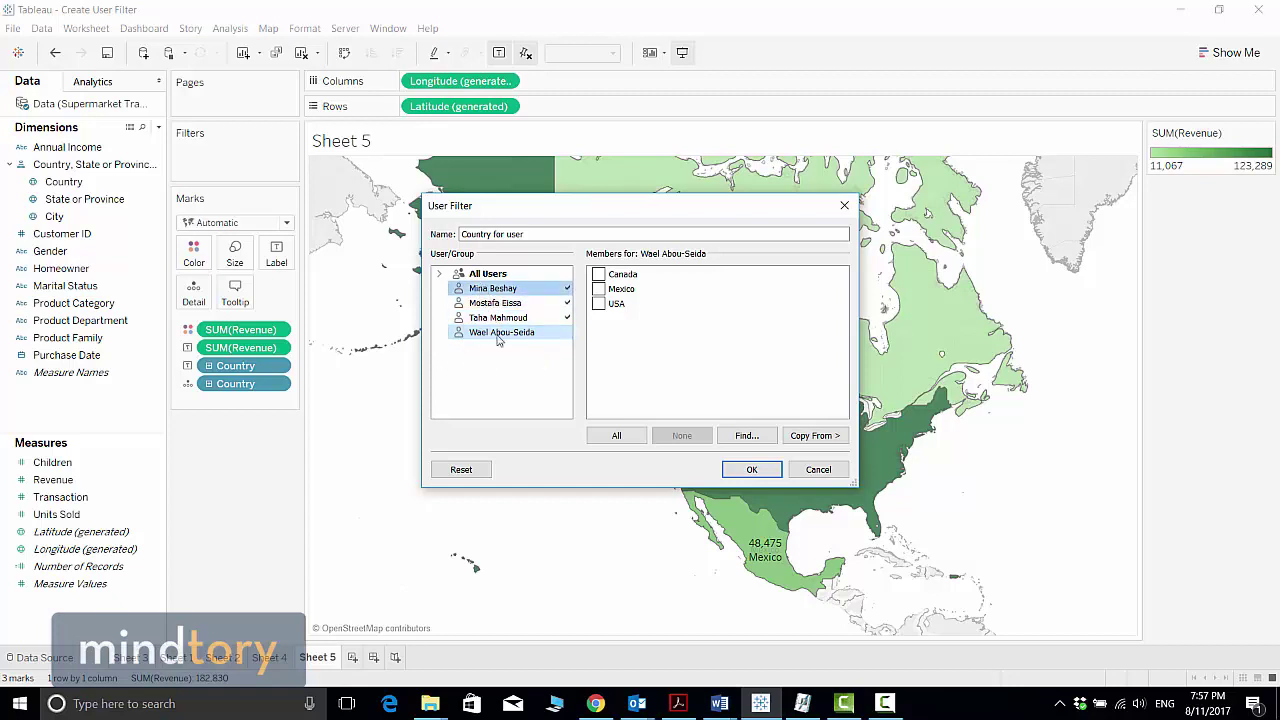
click(617, 437)
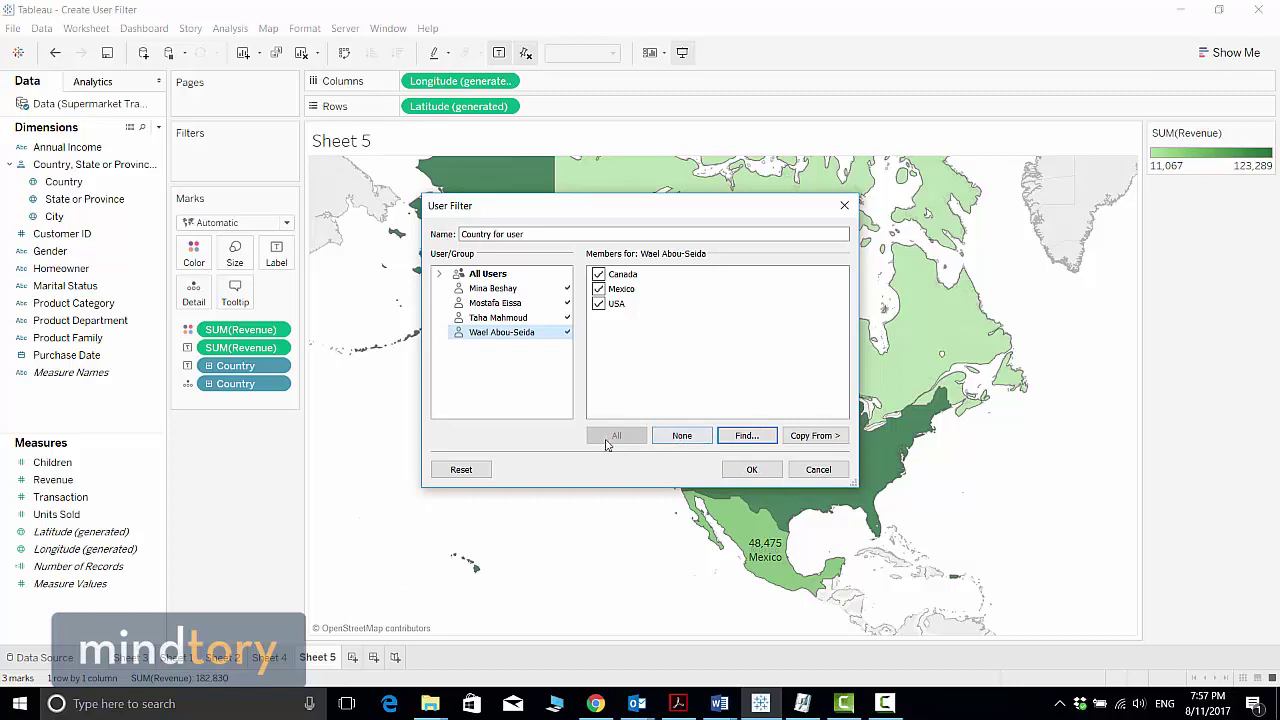
click(752, 470)
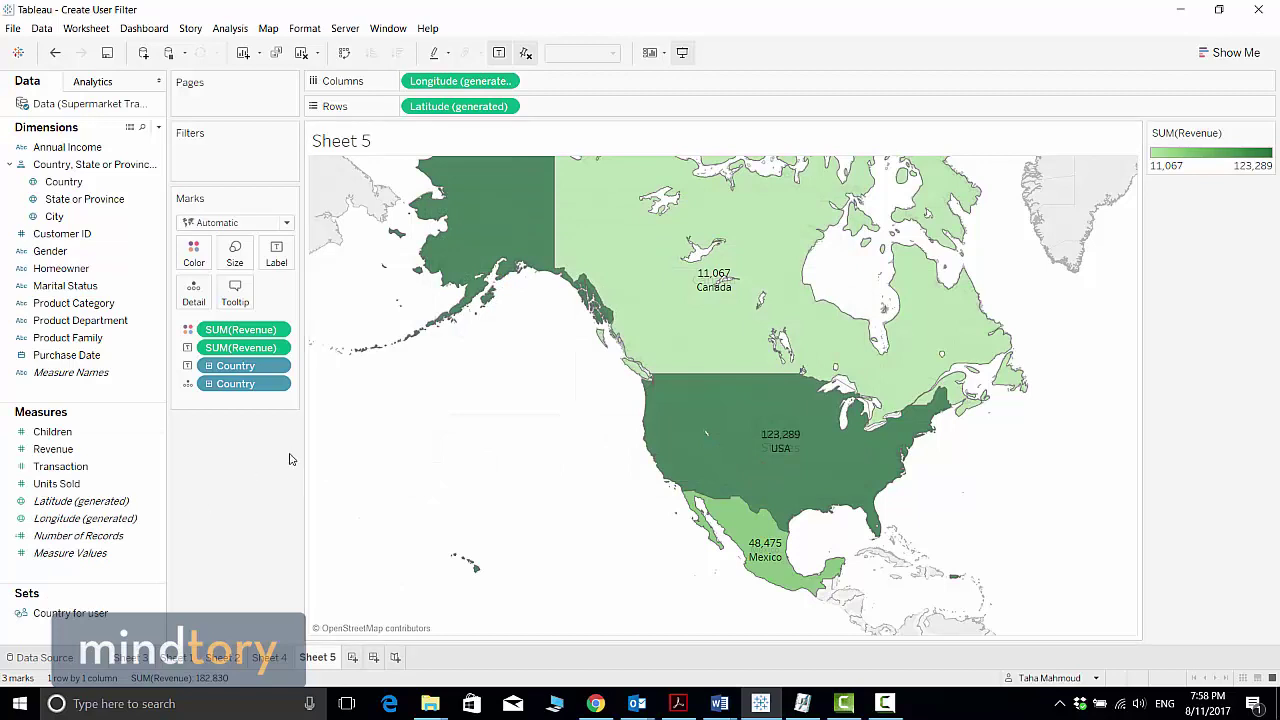
click(95, 618)
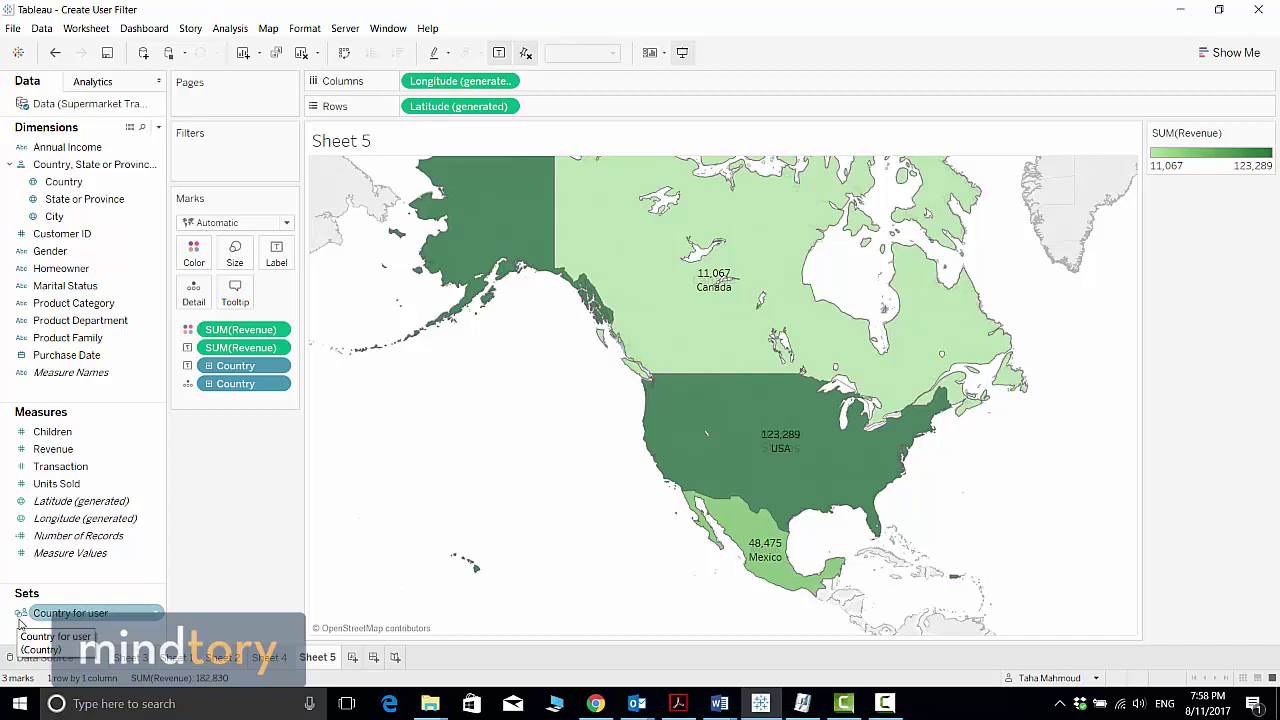
right_click(155, 617)
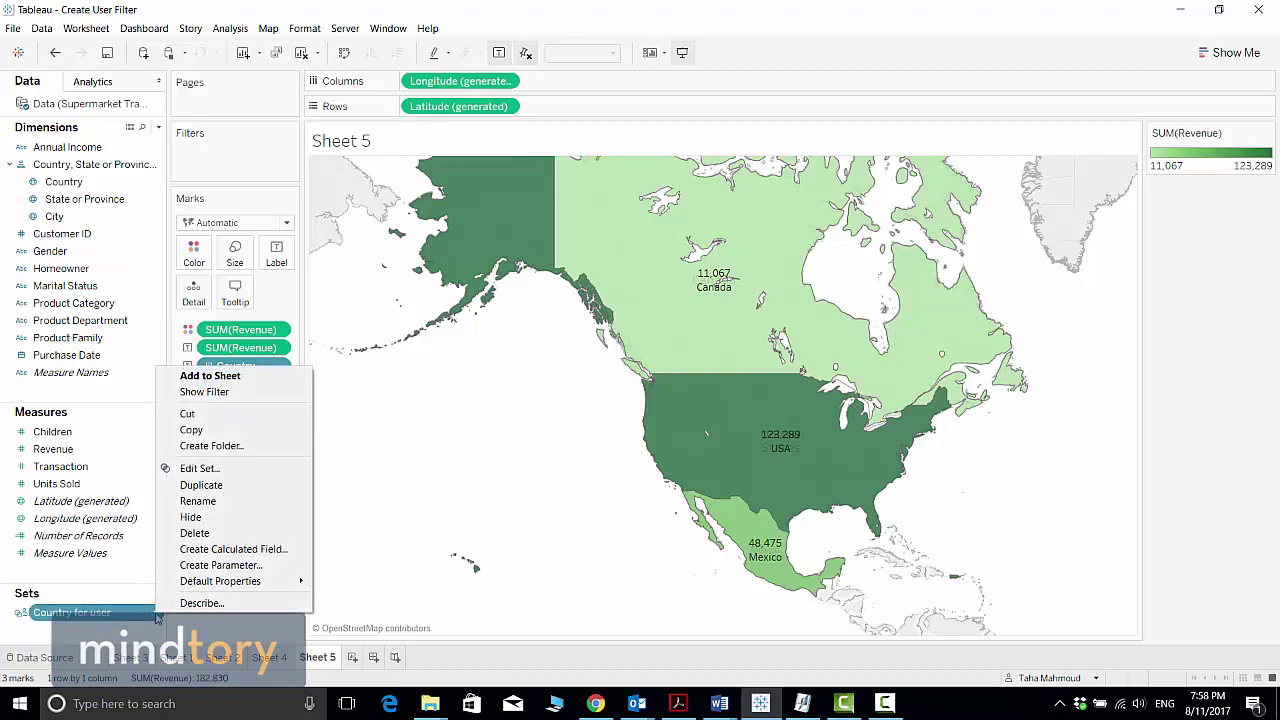
click(224, 470)
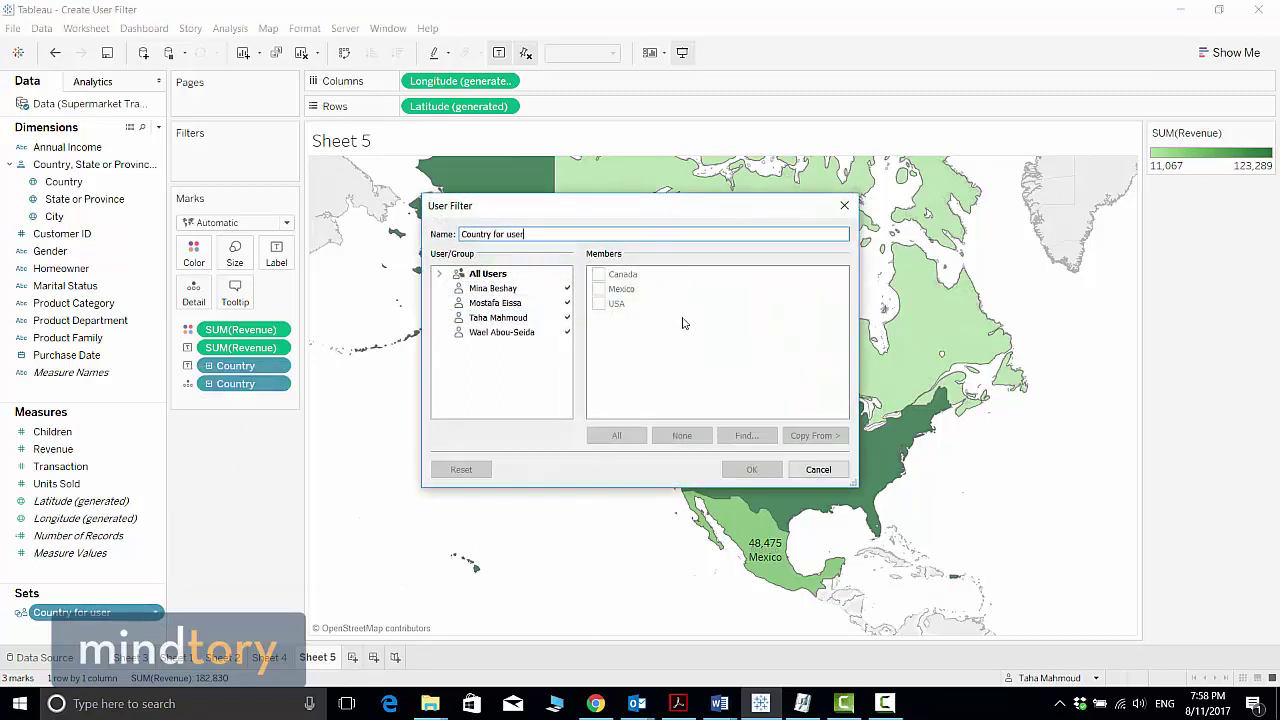
click(844, 205)
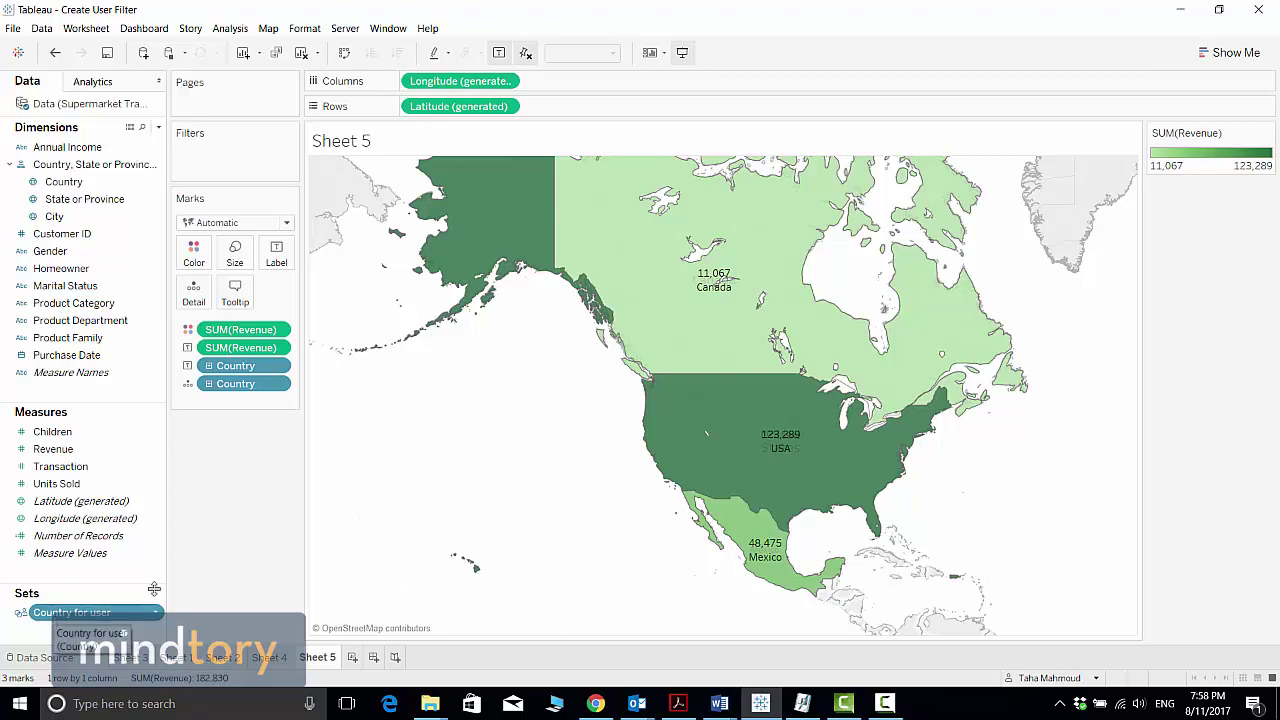
Filter Sheet 5 by the Country for user set so only USA (123,289) shows
drag(57, 617, 211, 163)
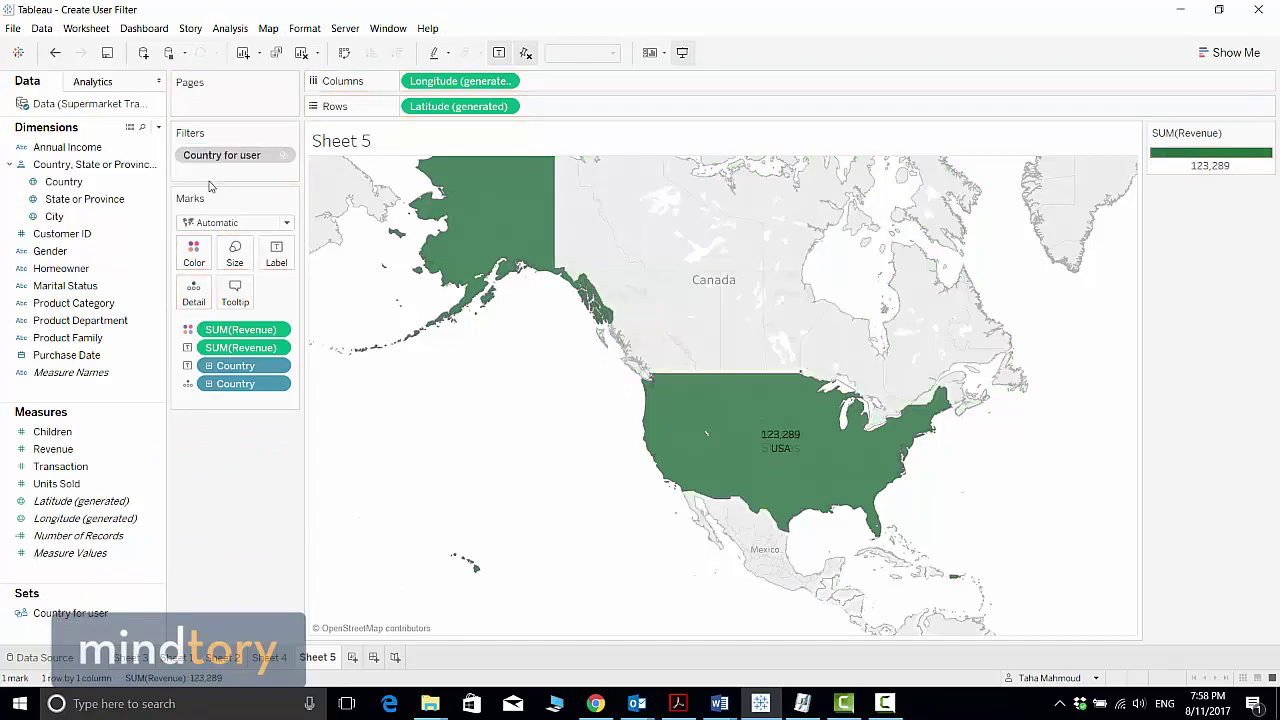
click(344, 32)
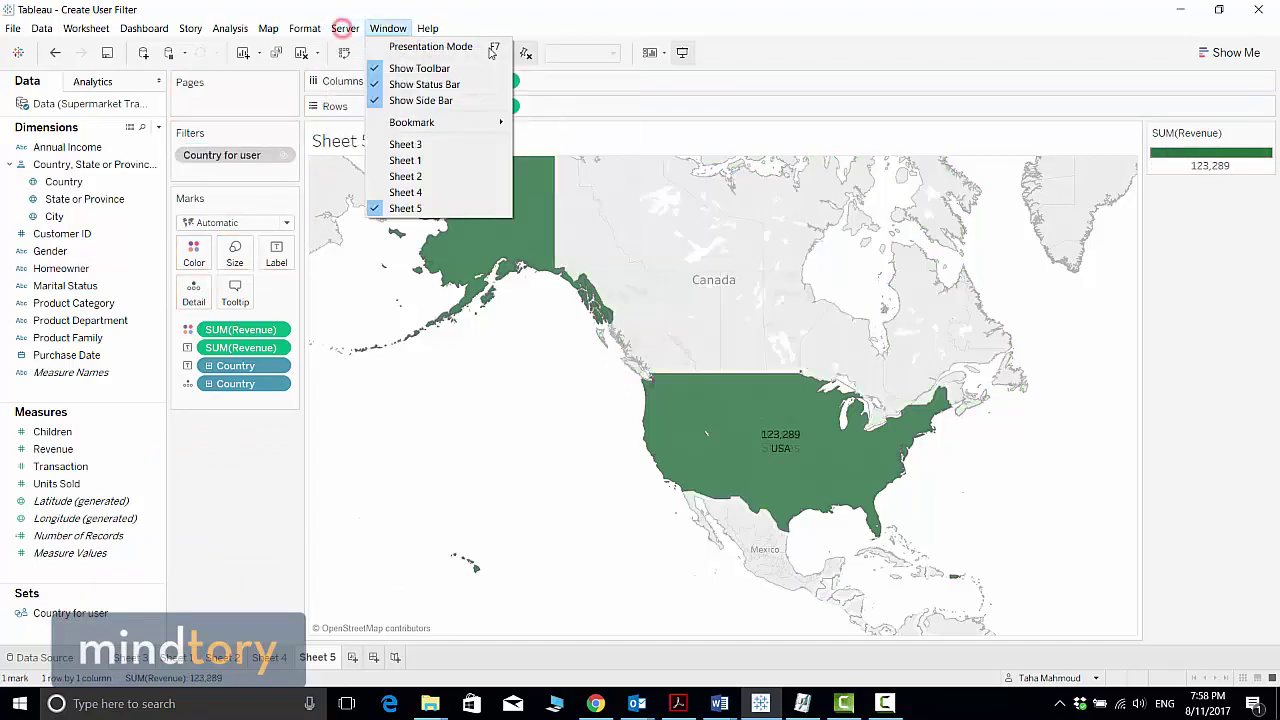
mouse_move(500, 44)
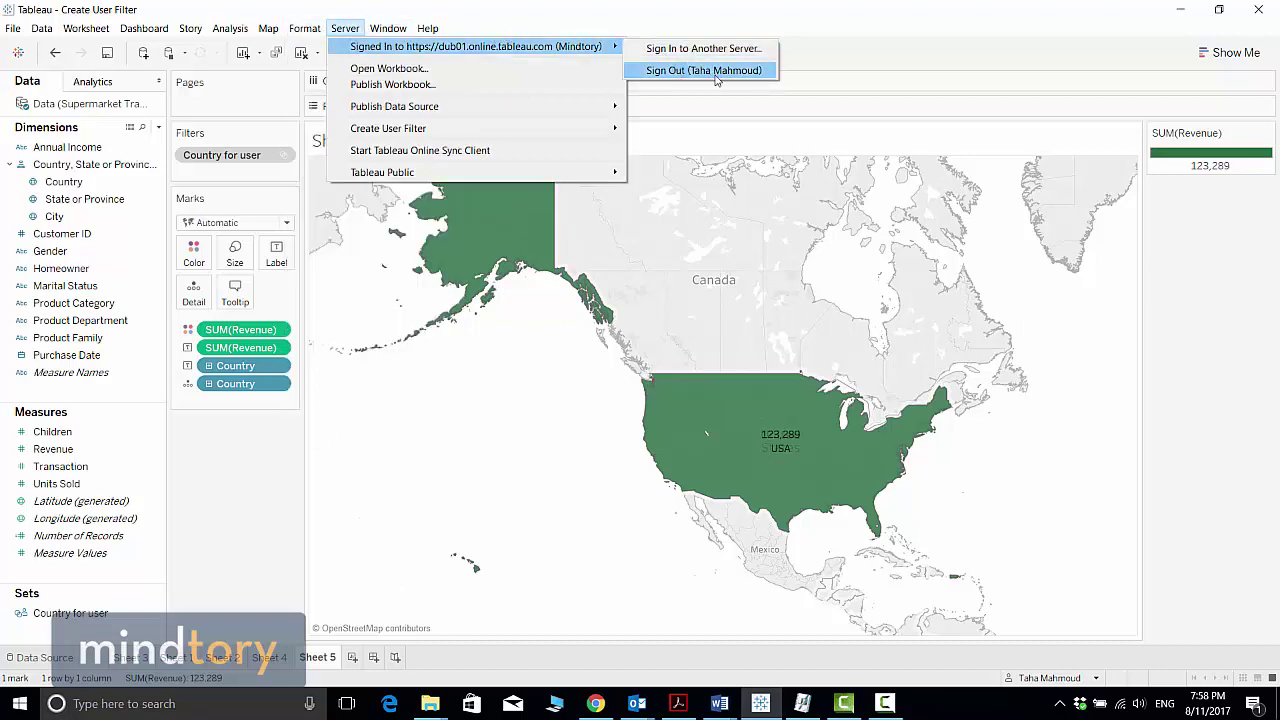
click(249, 176)
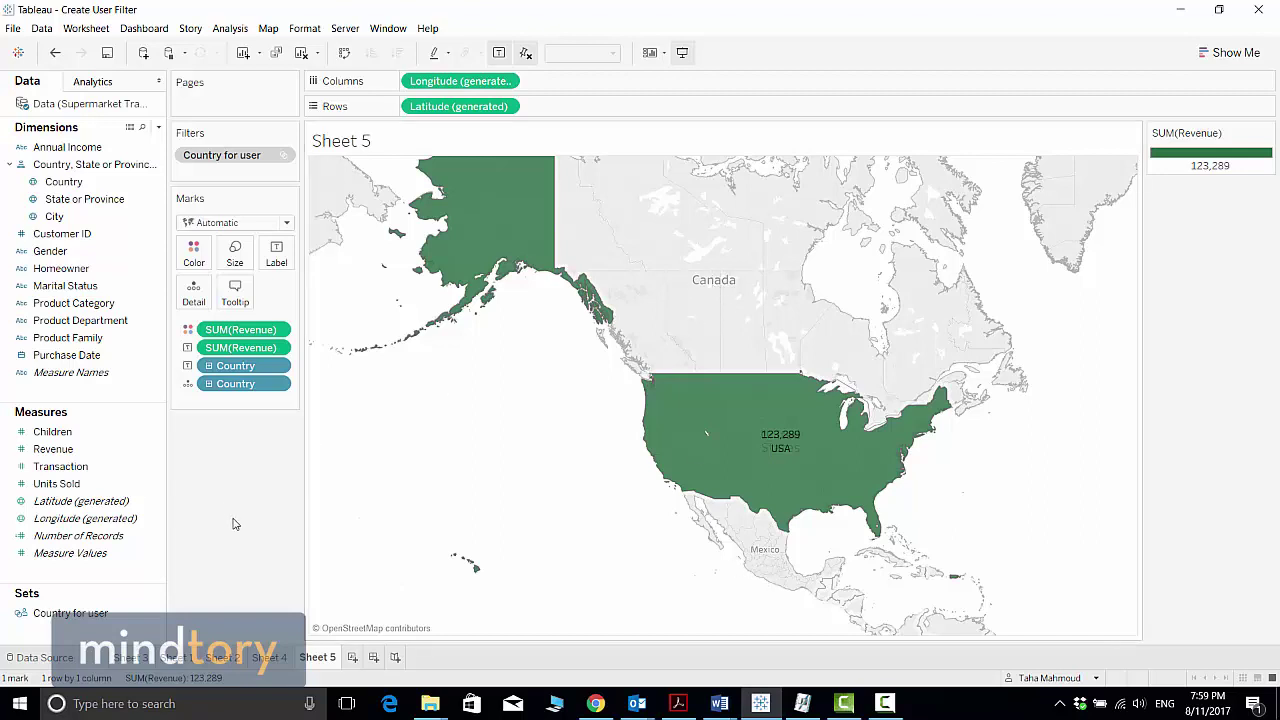
Edit the Country for user set to give the signed-in user Canada instead of USA
right_click(153, 619)
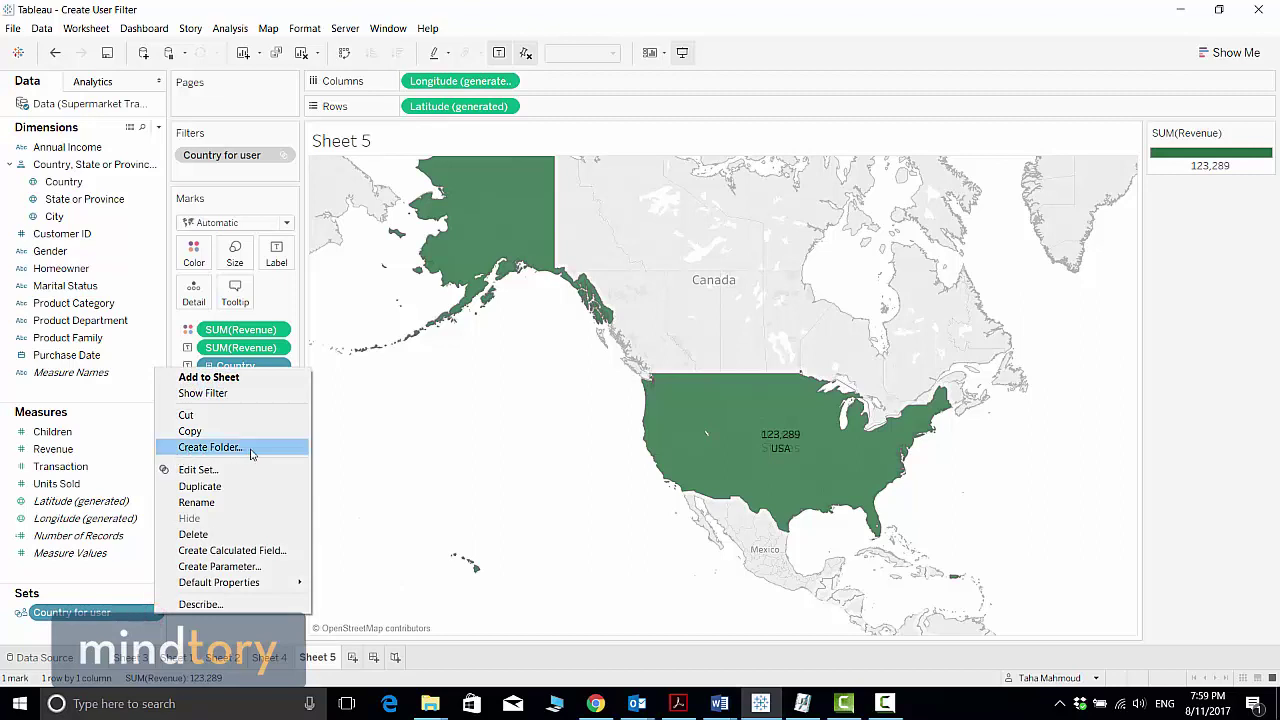
click(199, 468)
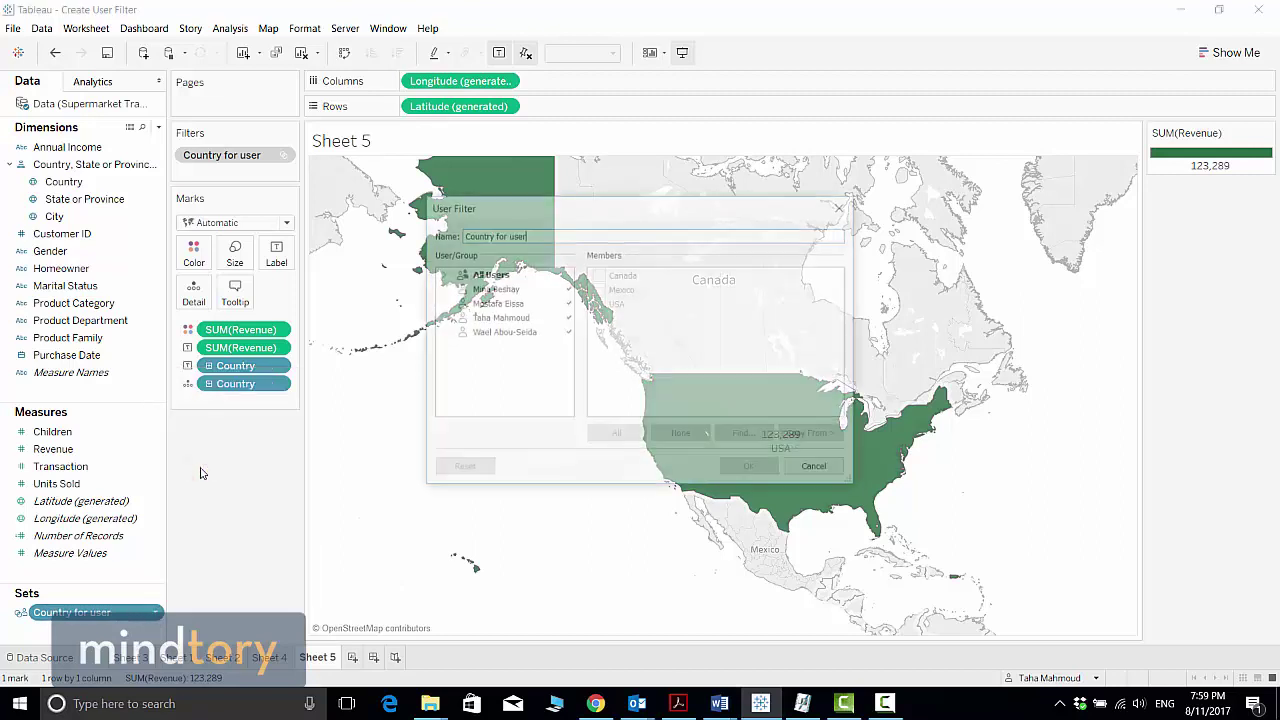
click(510, 317)
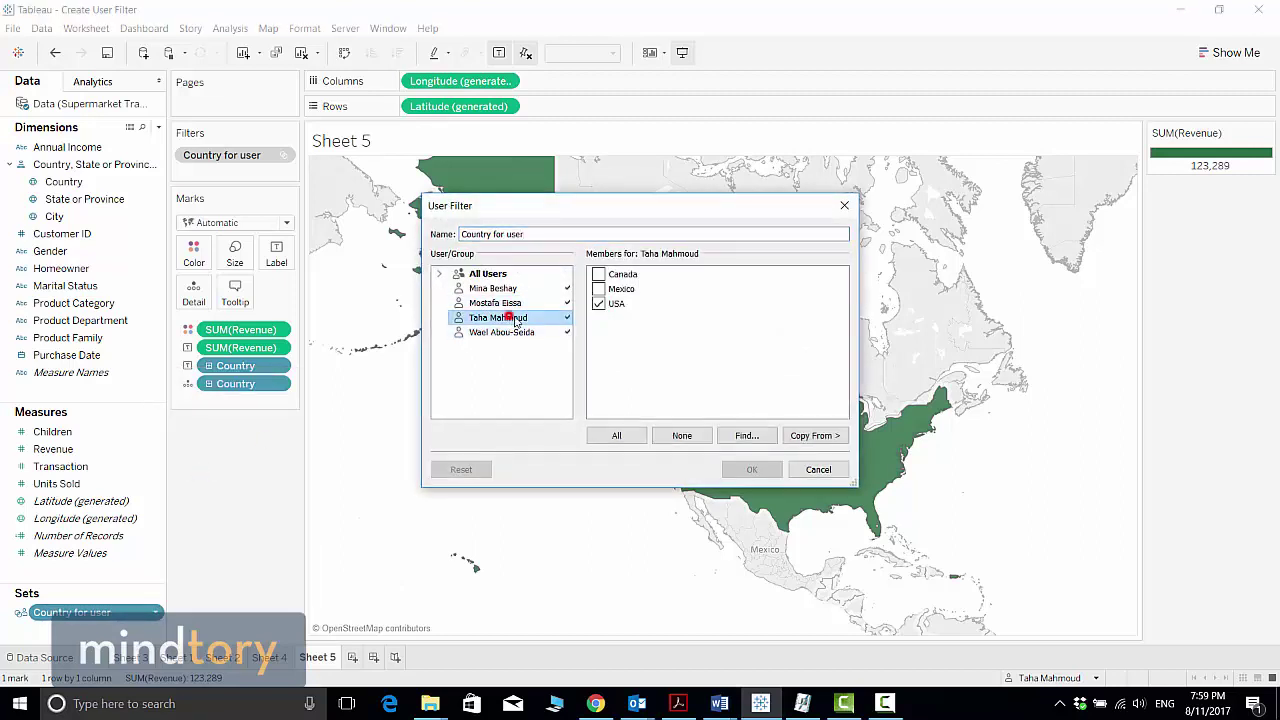
click(598, 305)
click(598, 274)
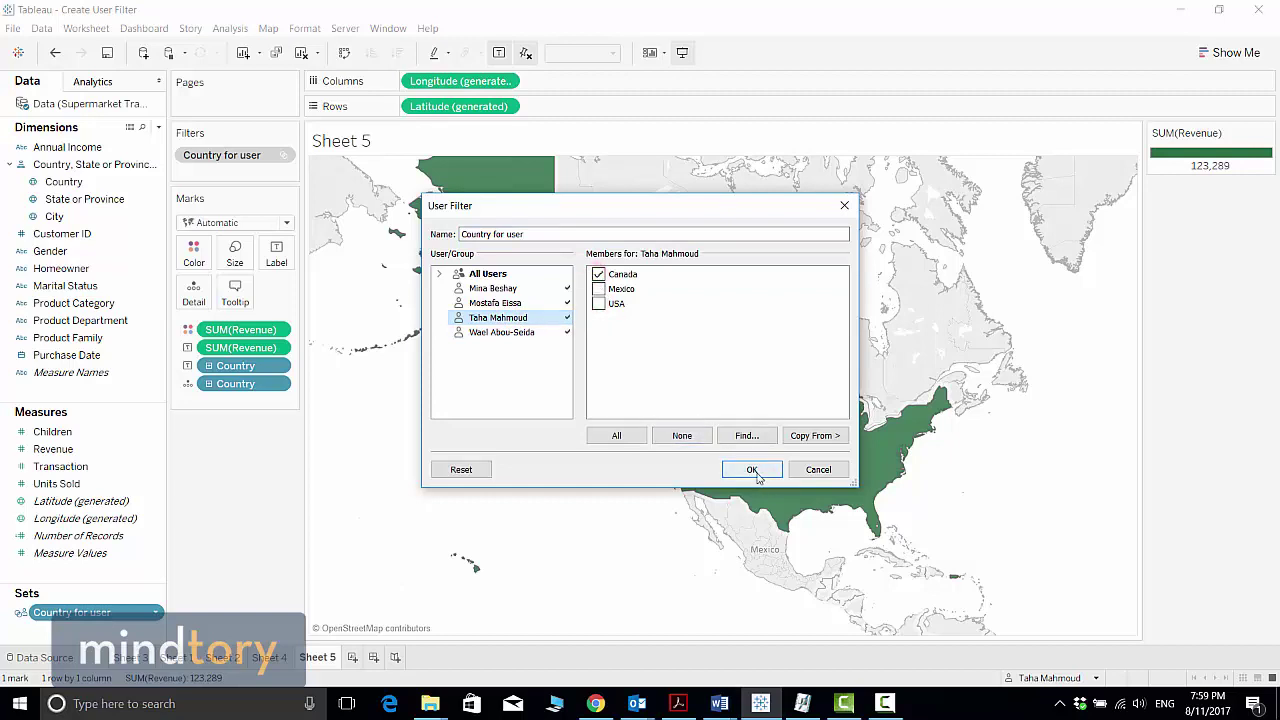
click(753, 470)
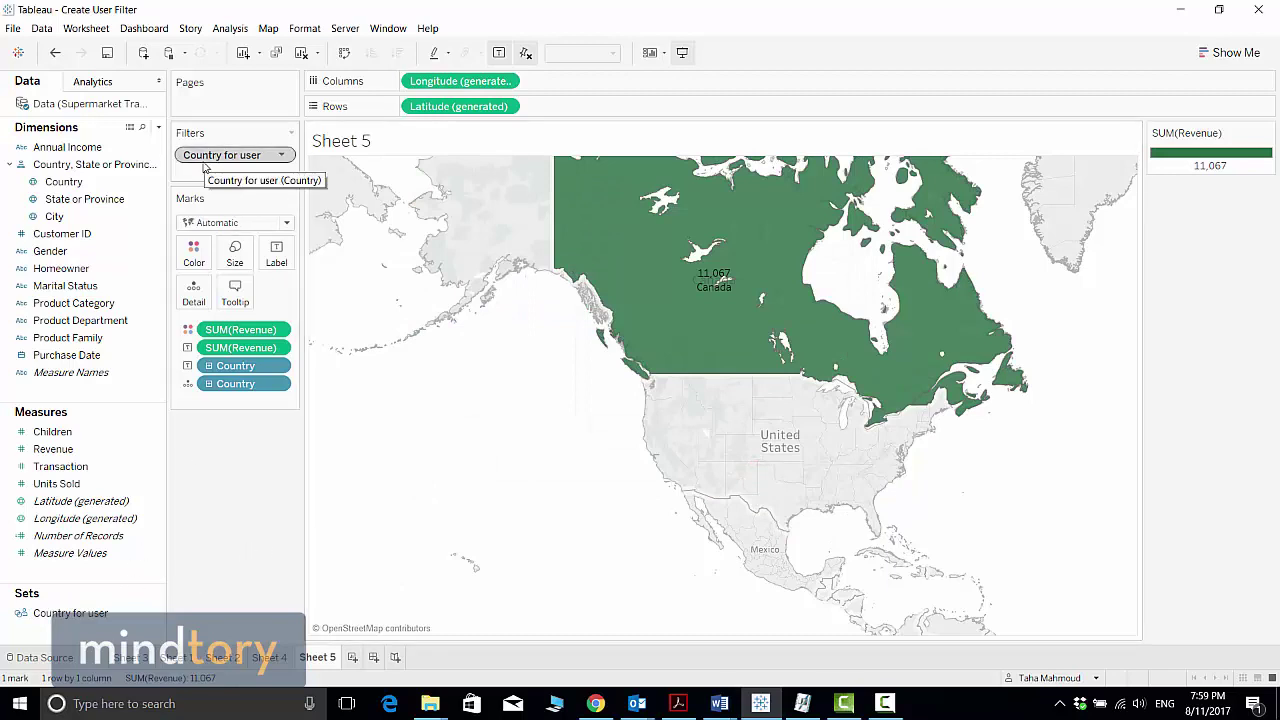
mouse_move(755, 295)
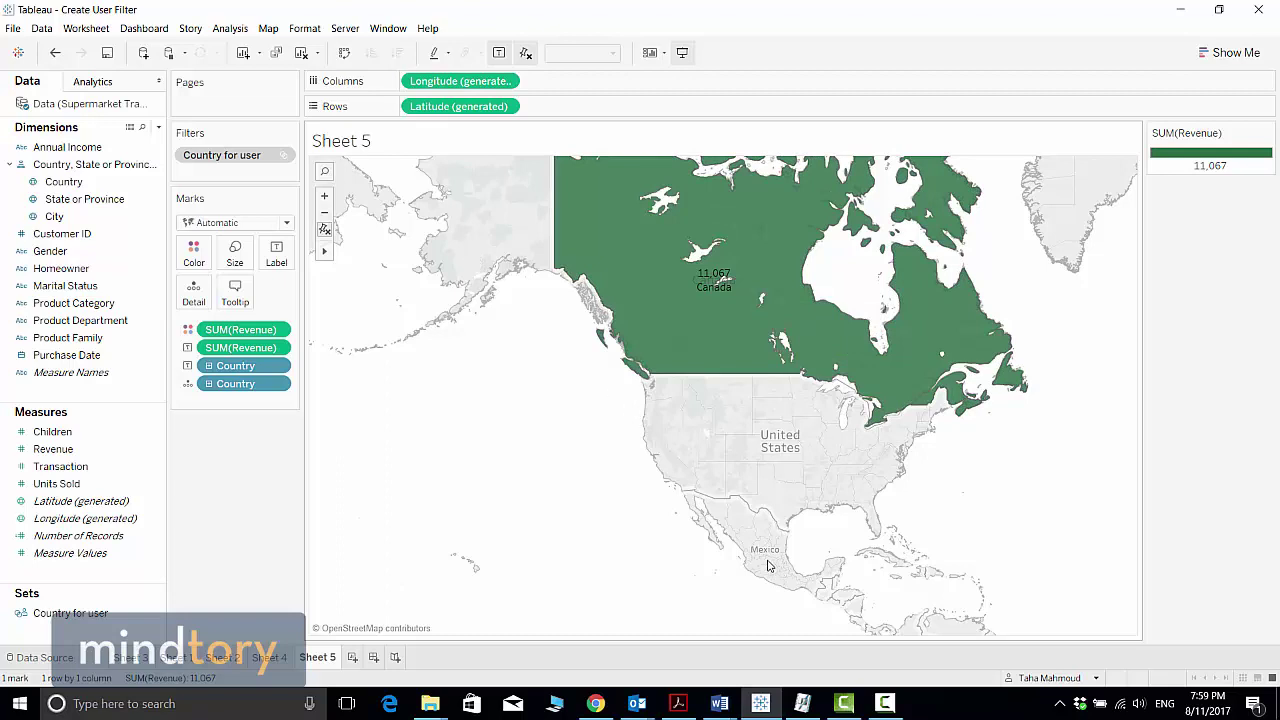
Edit the set so the signed-in user has Canada, Mexico and USA checked
click(122, 615)
right_click(158, 621)
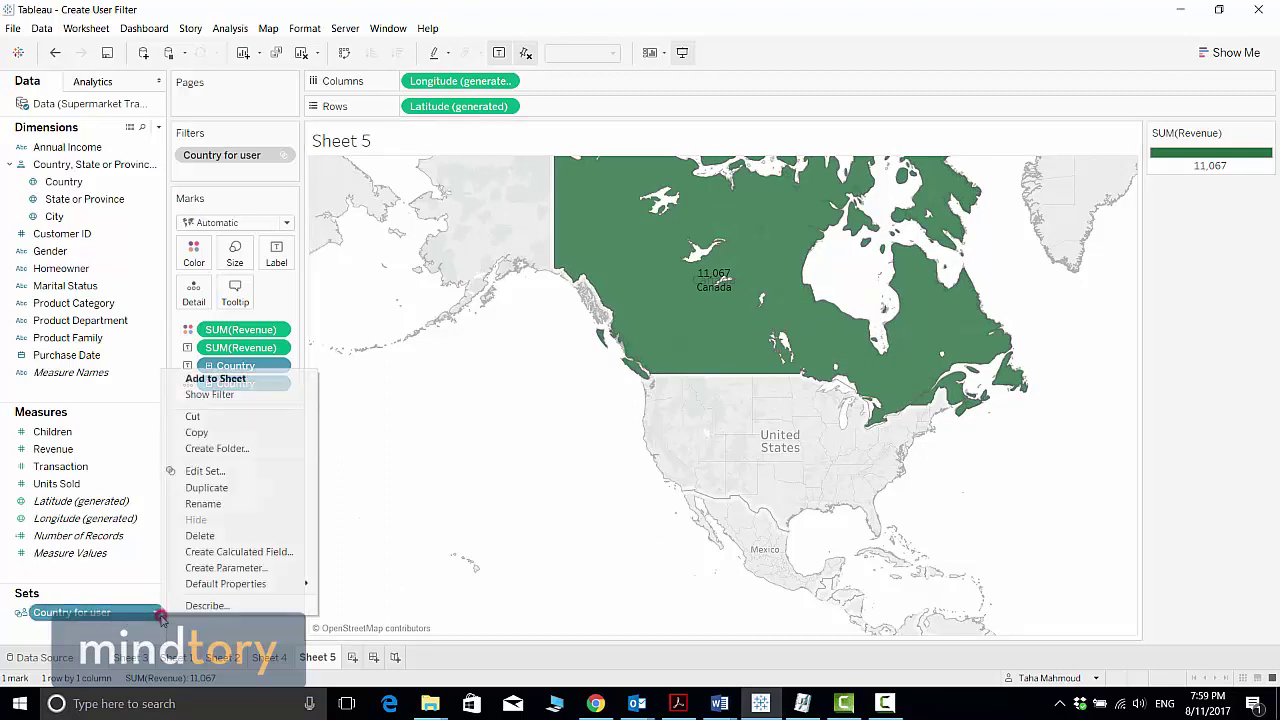
click(205, 471)
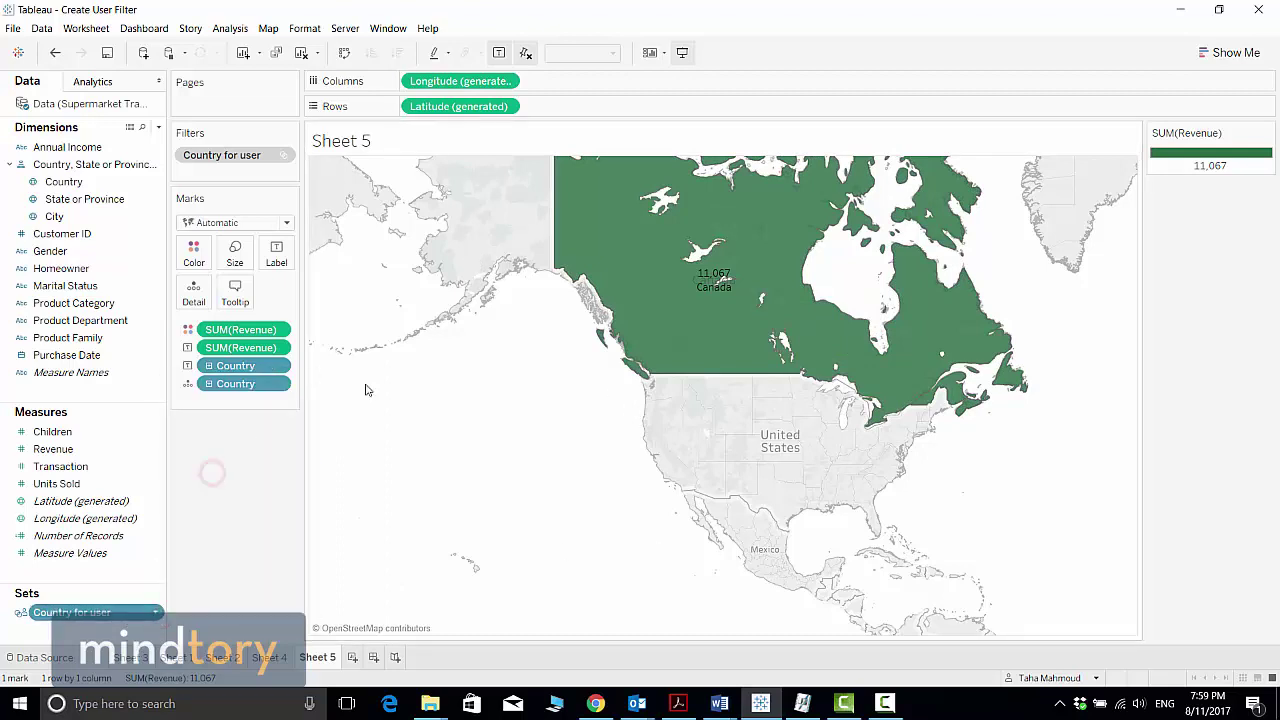
click(490, 318)
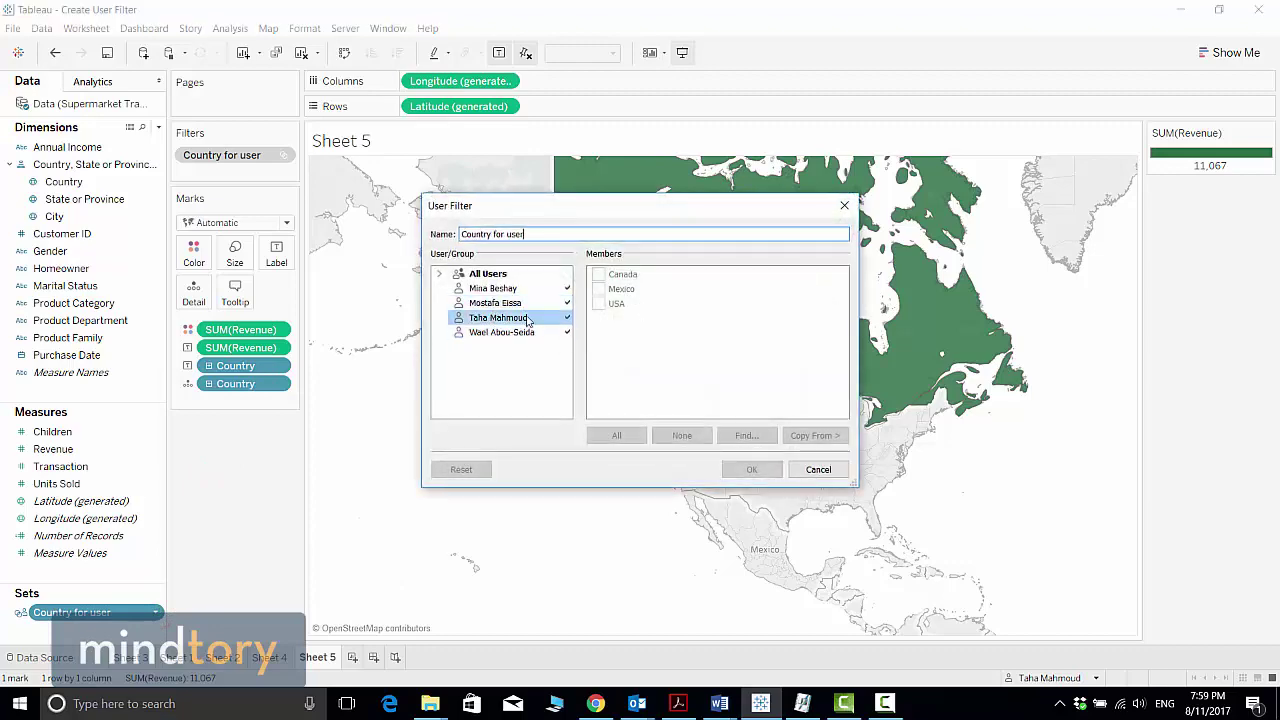
click(598, 289)
click(598, 304)
click(750, 469)
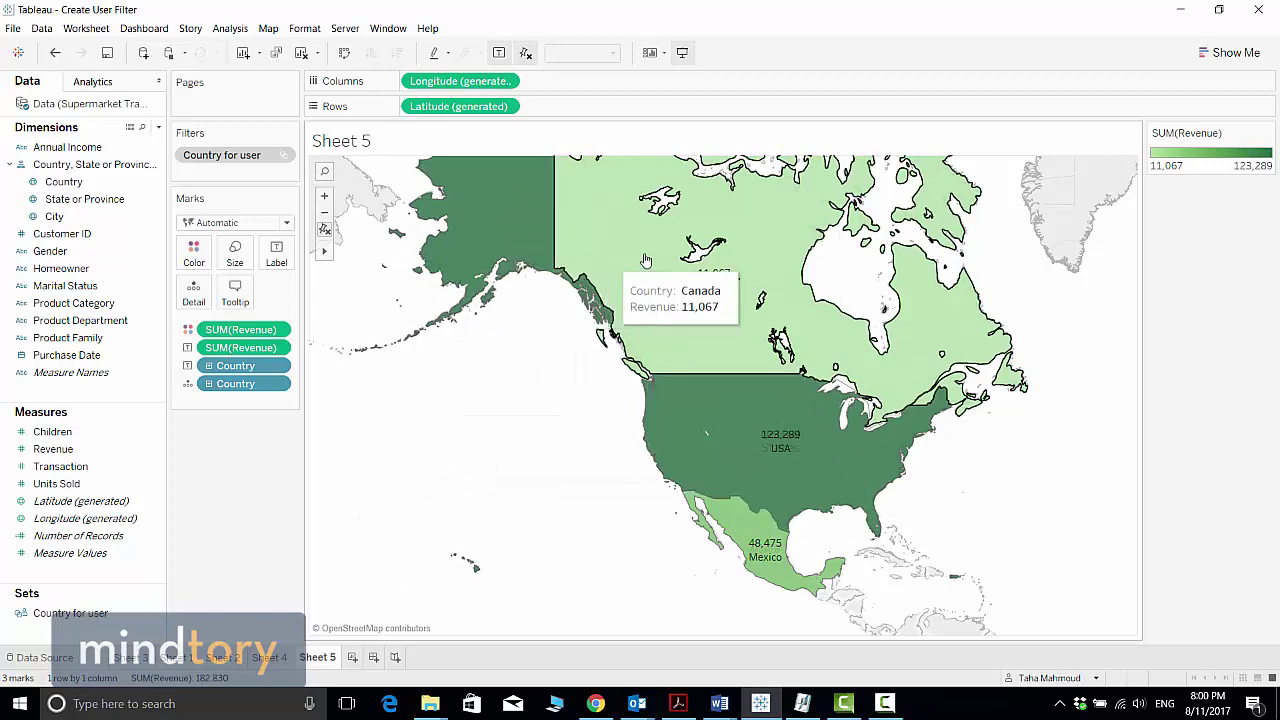
mouse_move(765, 338)
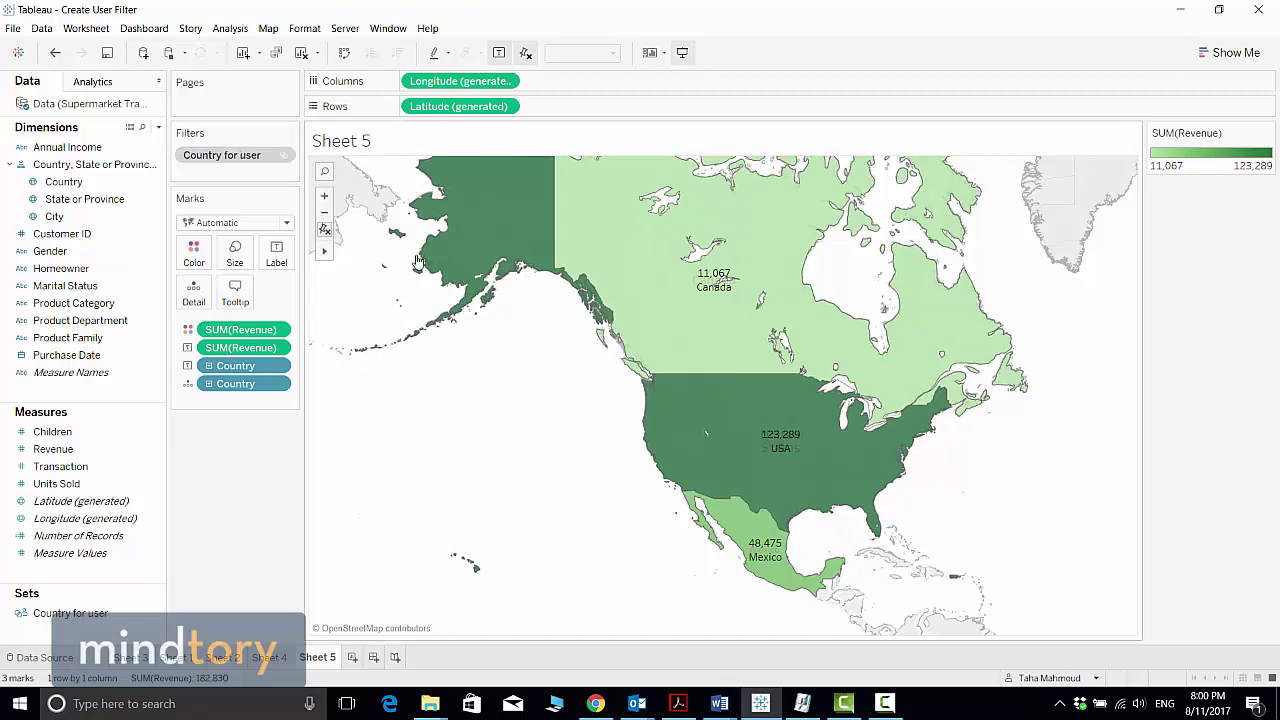
On Sheet 2, put Country on Columns before Gender, giving Canada, Mexico and USA panels
click(270, 657)
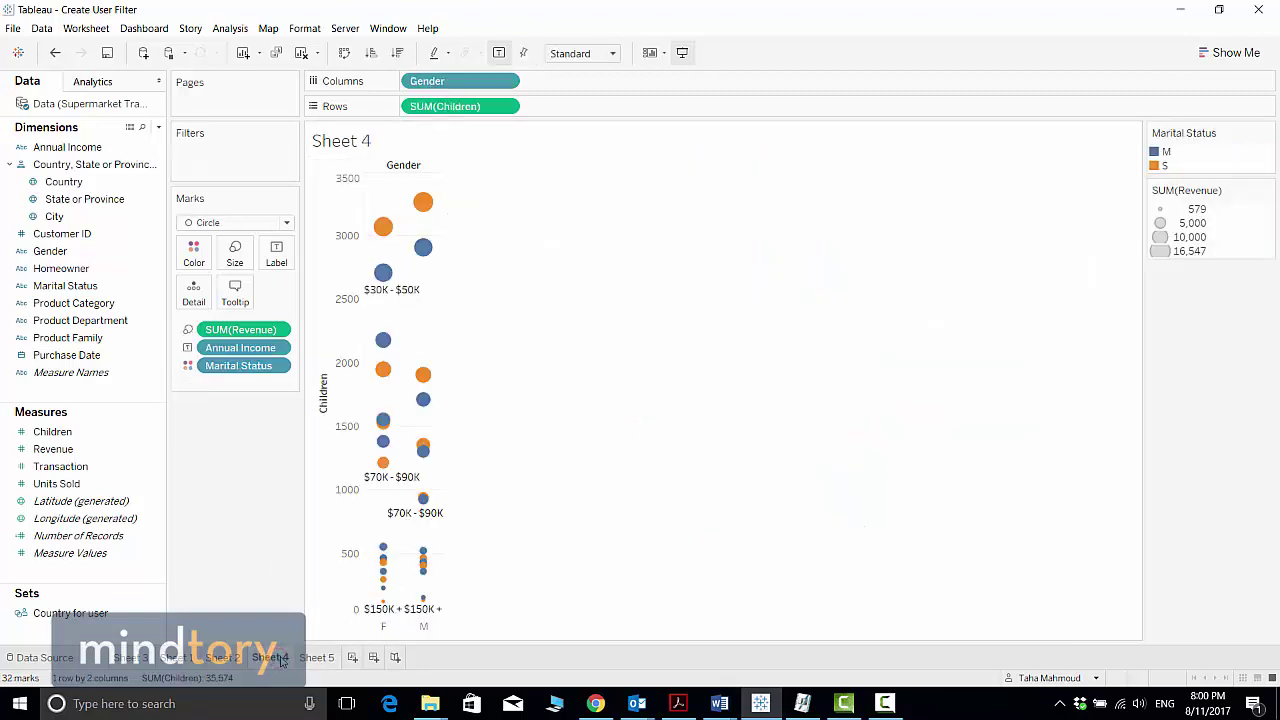
click(238, 660)
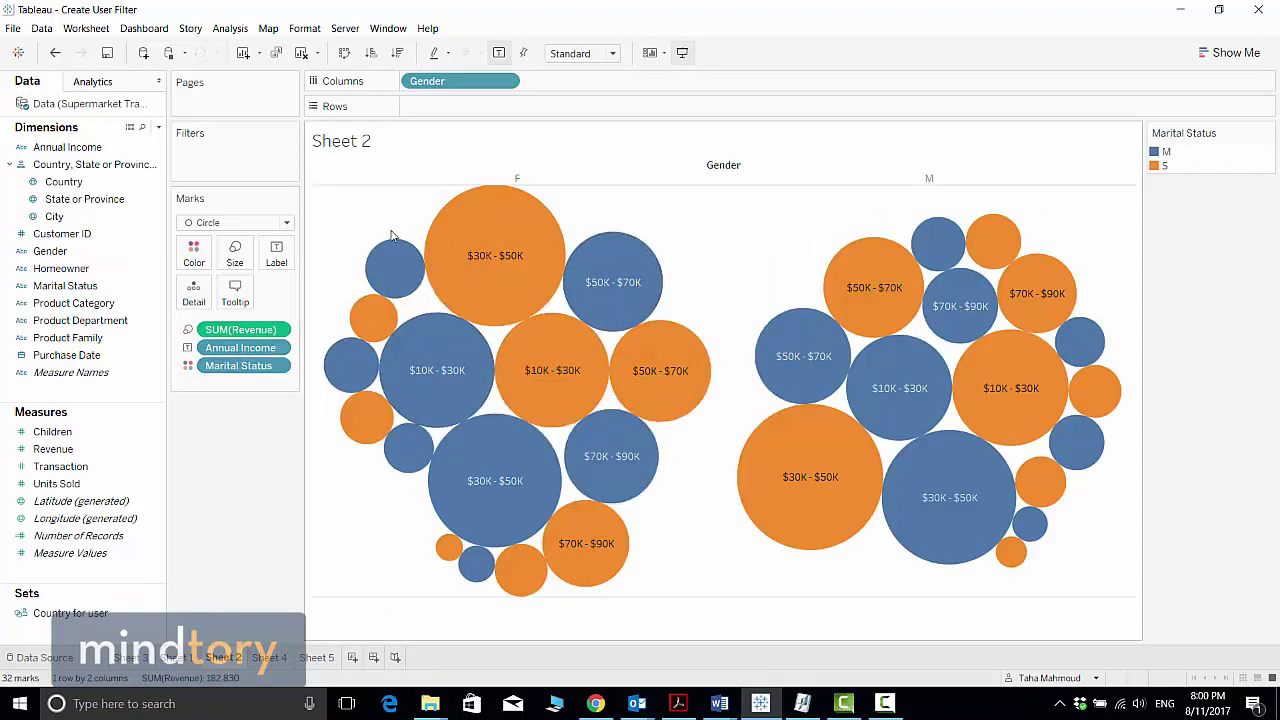
click(168, 659)
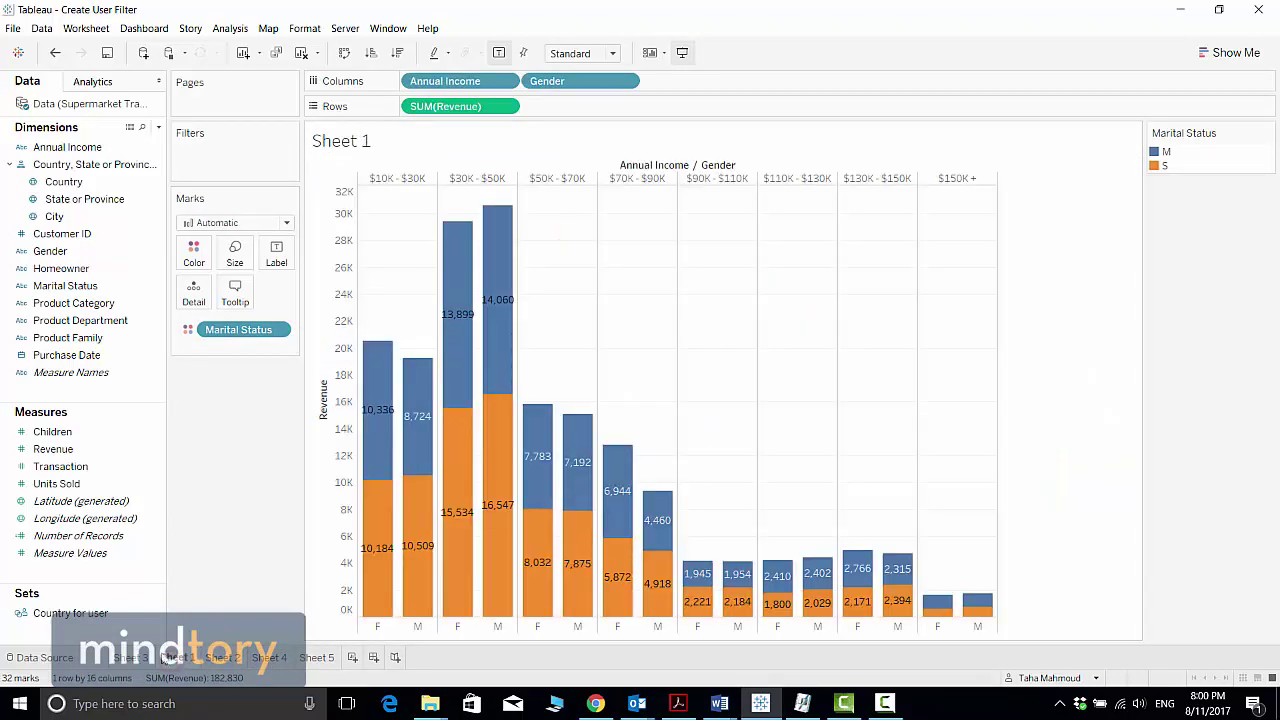
click(118, 660)
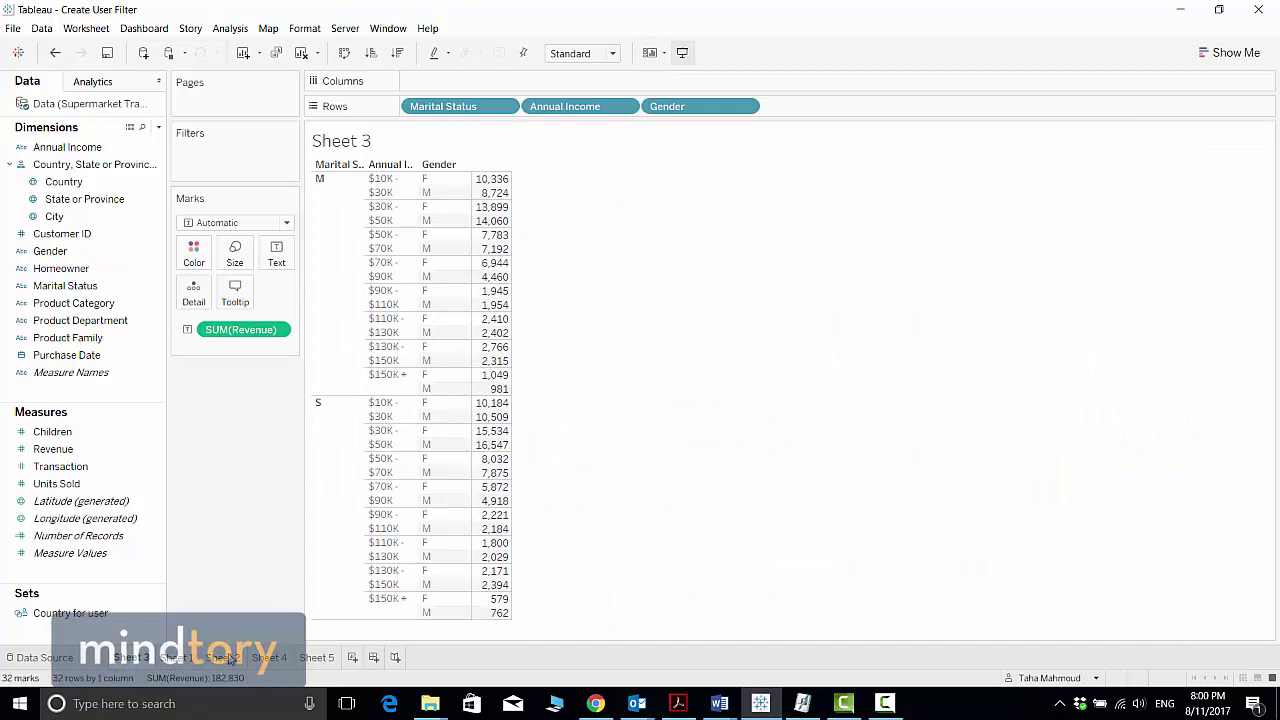
click(228, 659)
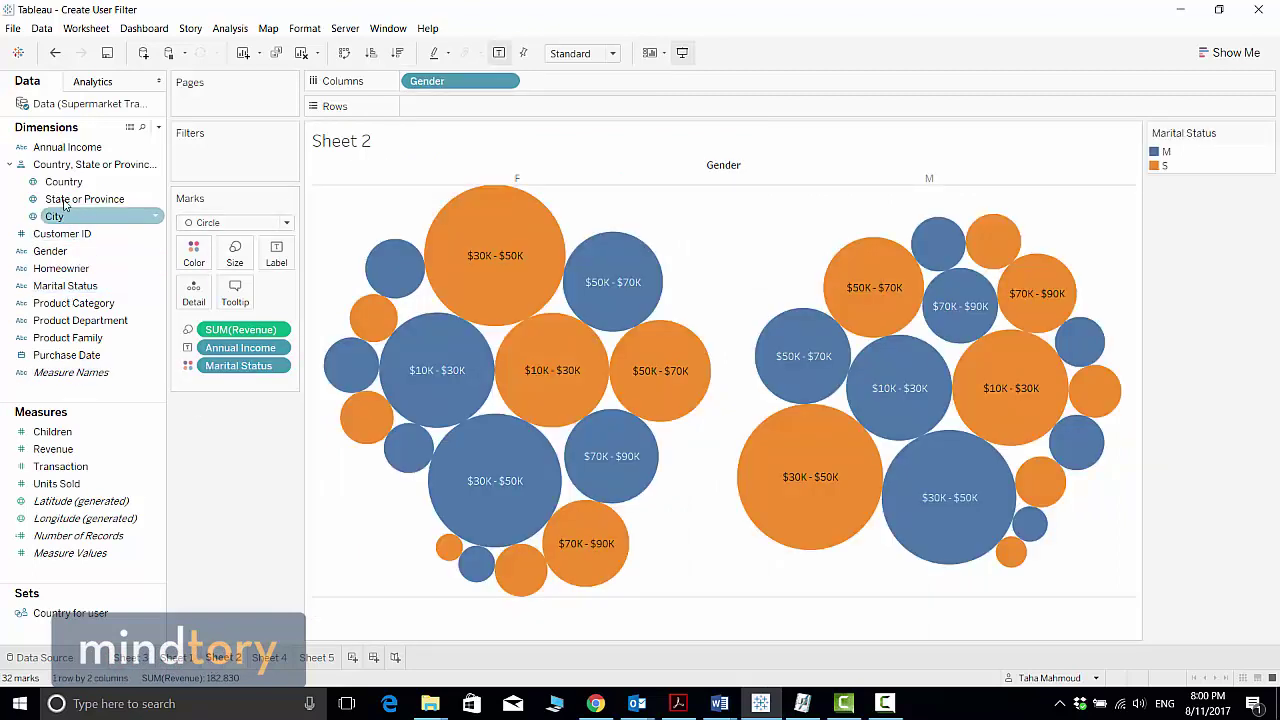
drag(57, 182, 417, 91)
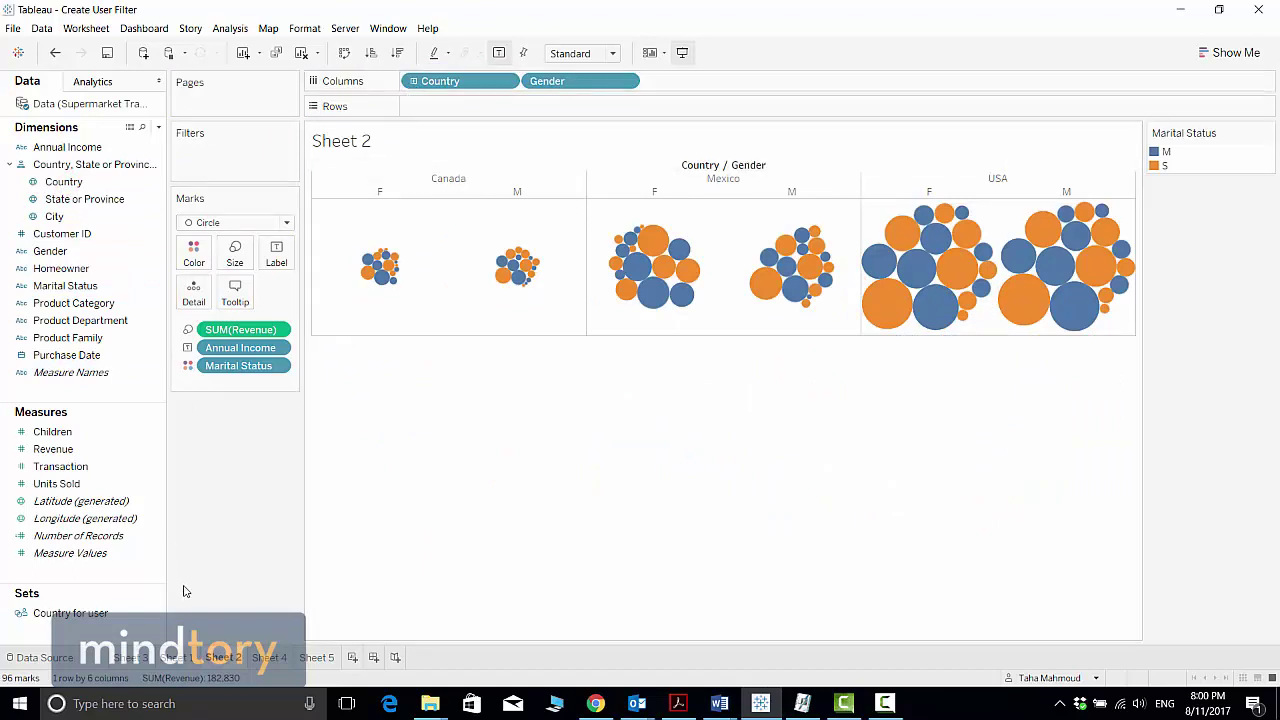
Edit the set to leave the signed-in user only USA, then view Sheet 5 at 123,289
right_click(155, 619)
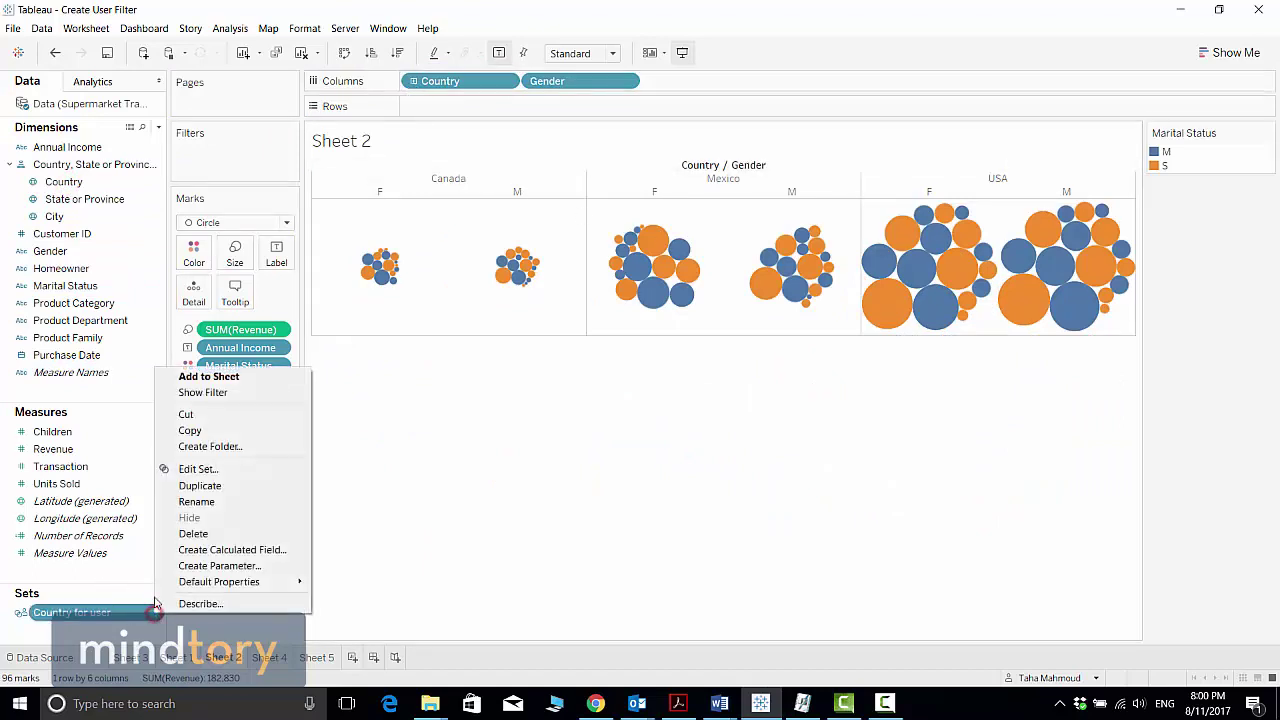
click(205, 468)
click(502, 317)
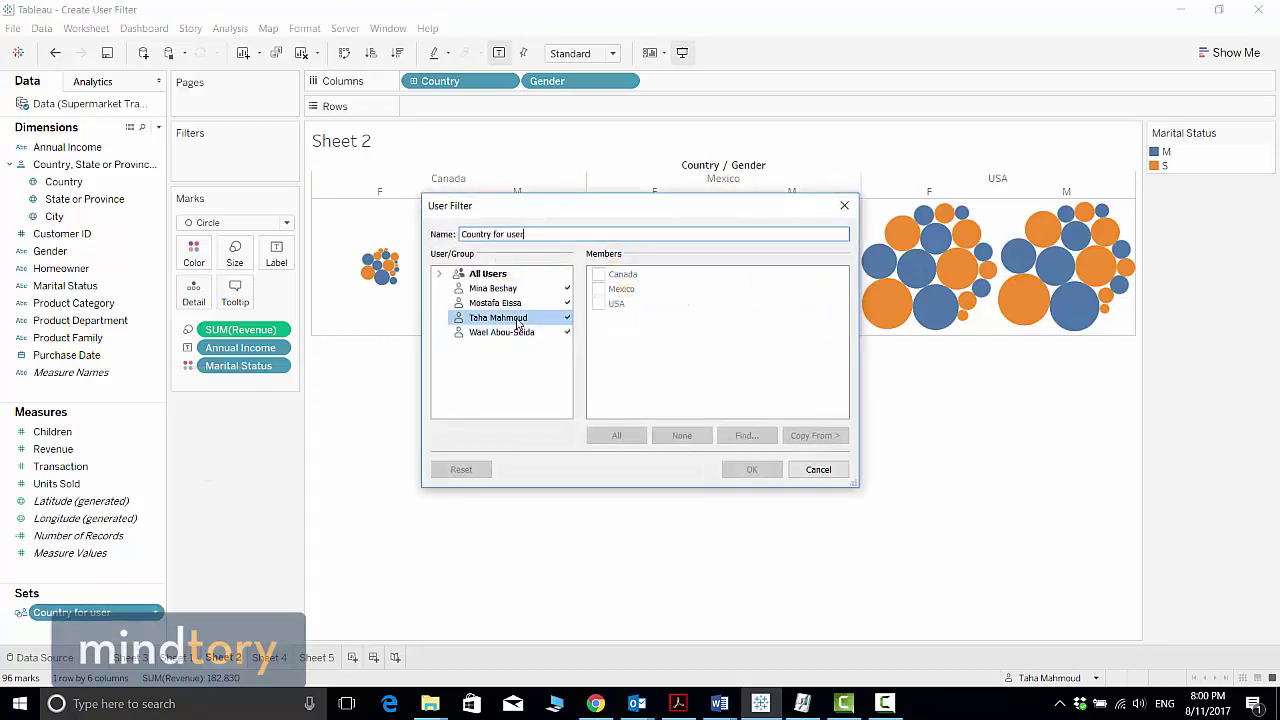
click(598, 274)
click(599, 288)
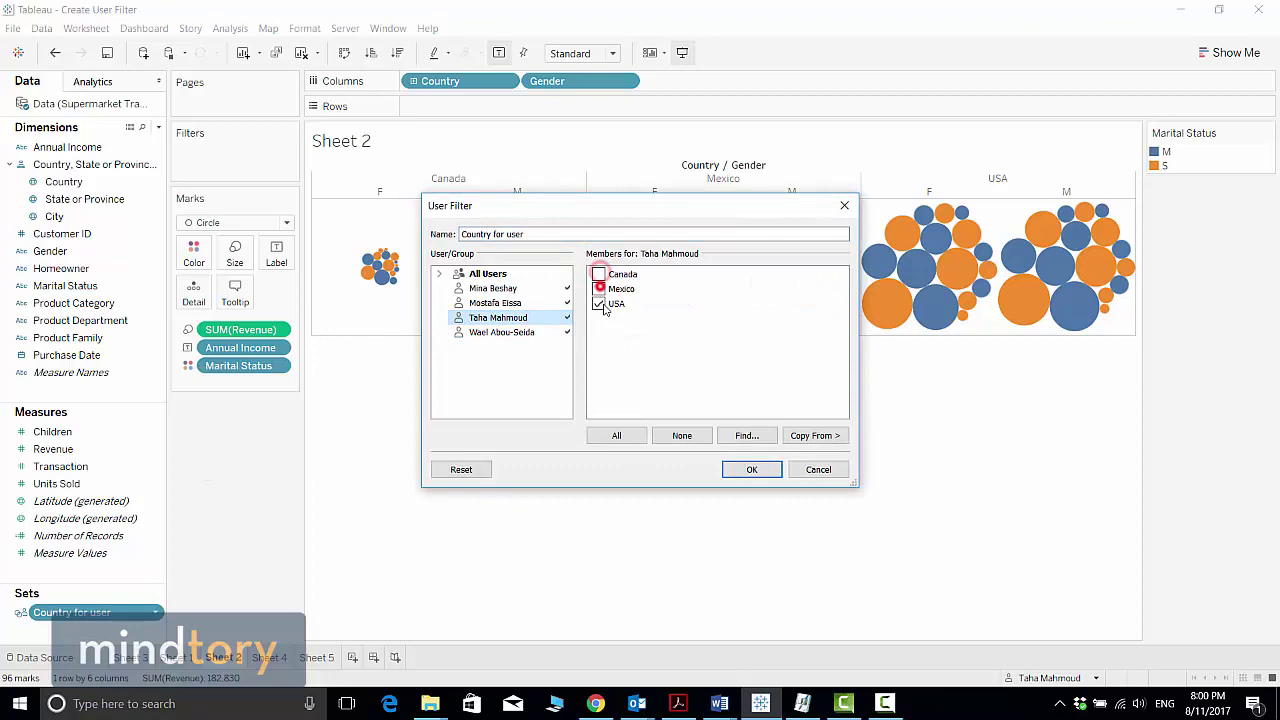
click(738, 470)
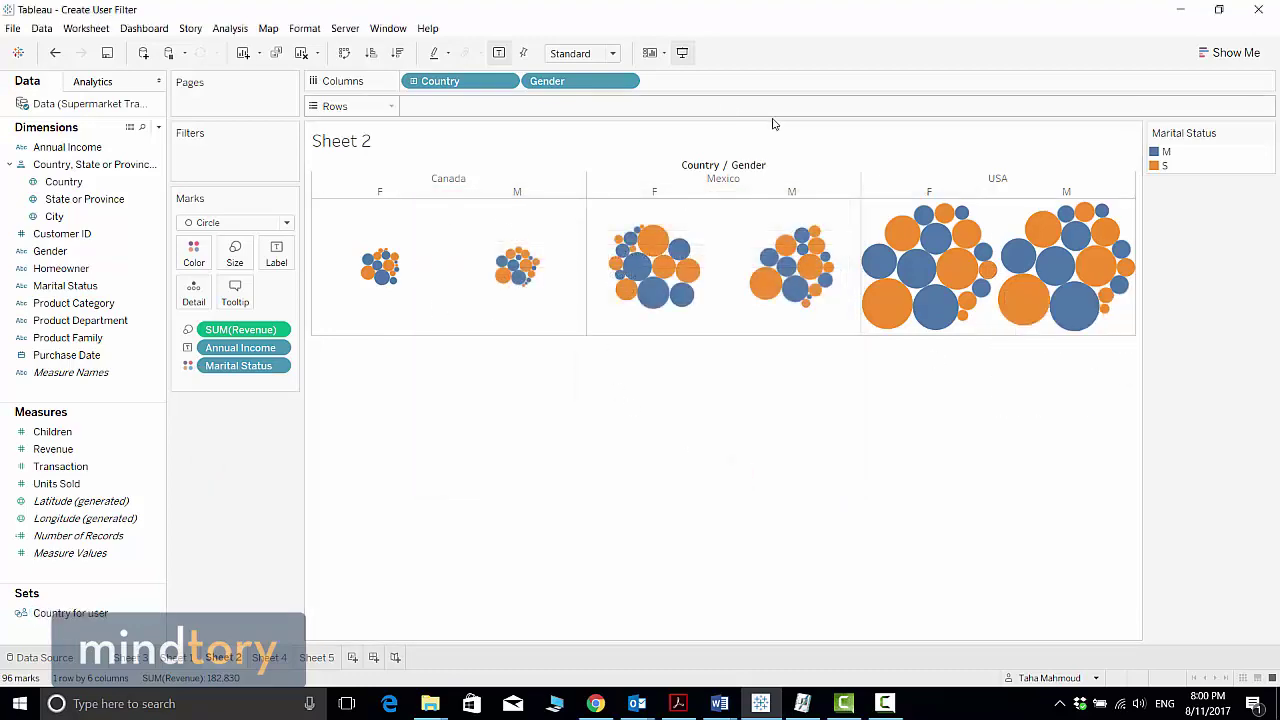
click(319, 662)
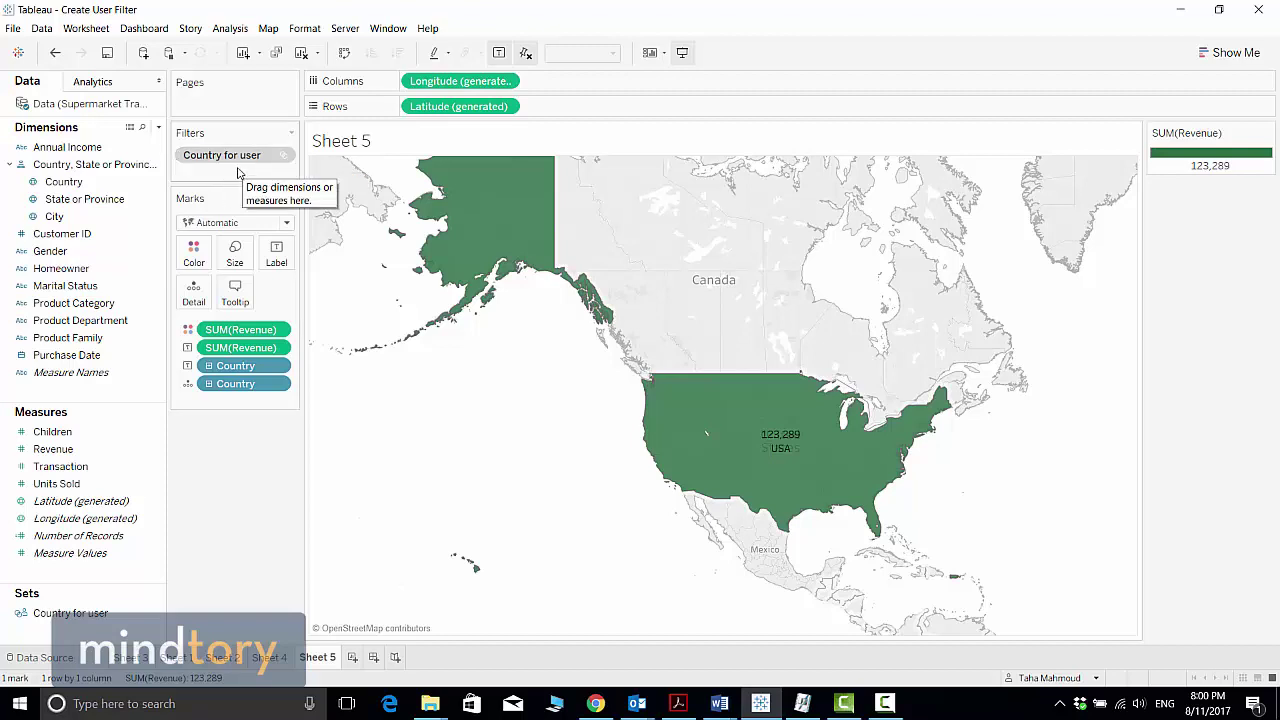
Filter the Sheet 2 bubble chart by the Country for user set, leaving only USA's gender bubbles
click(222, 657)
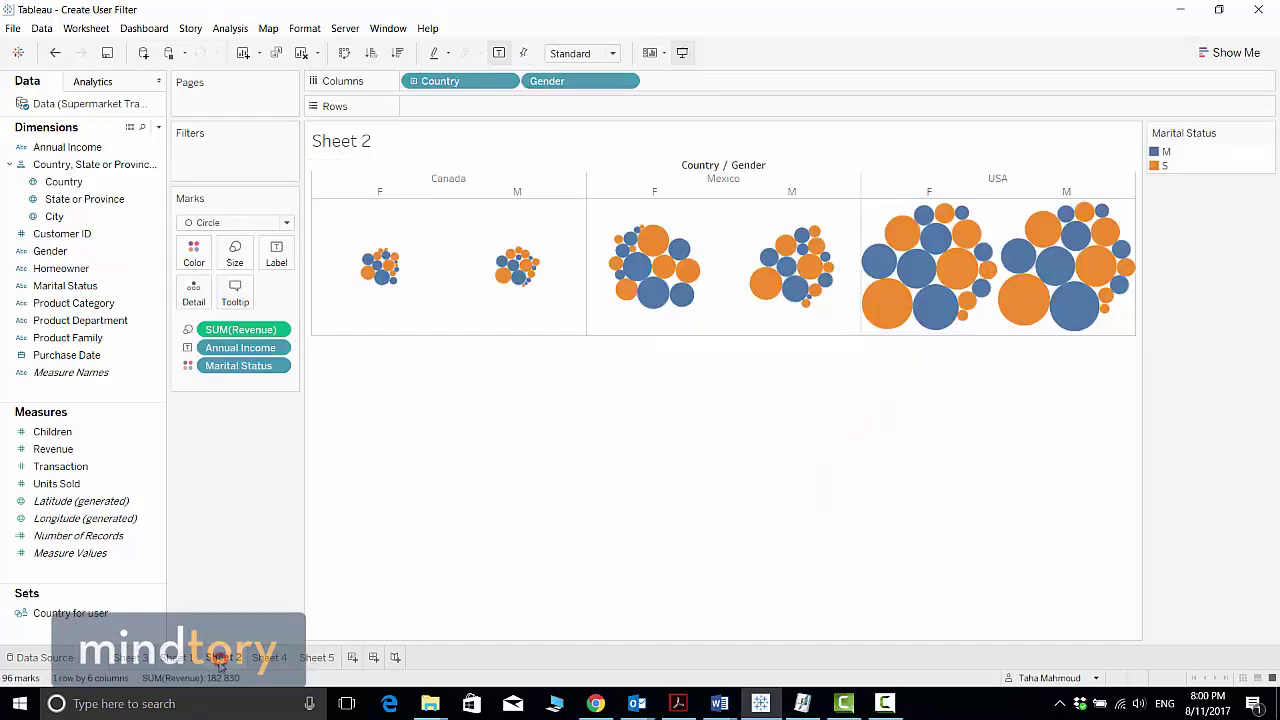
drag(70, 613, 207, 166)
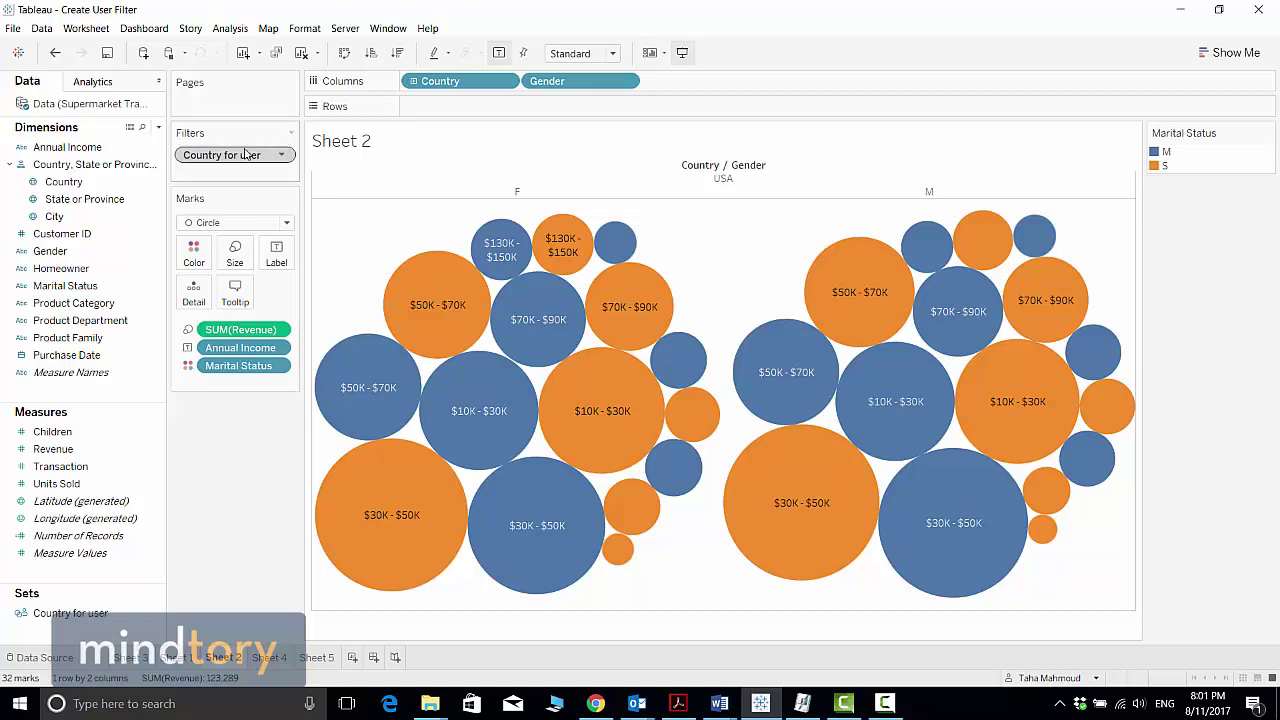
drag(242, 160, 75, 636)
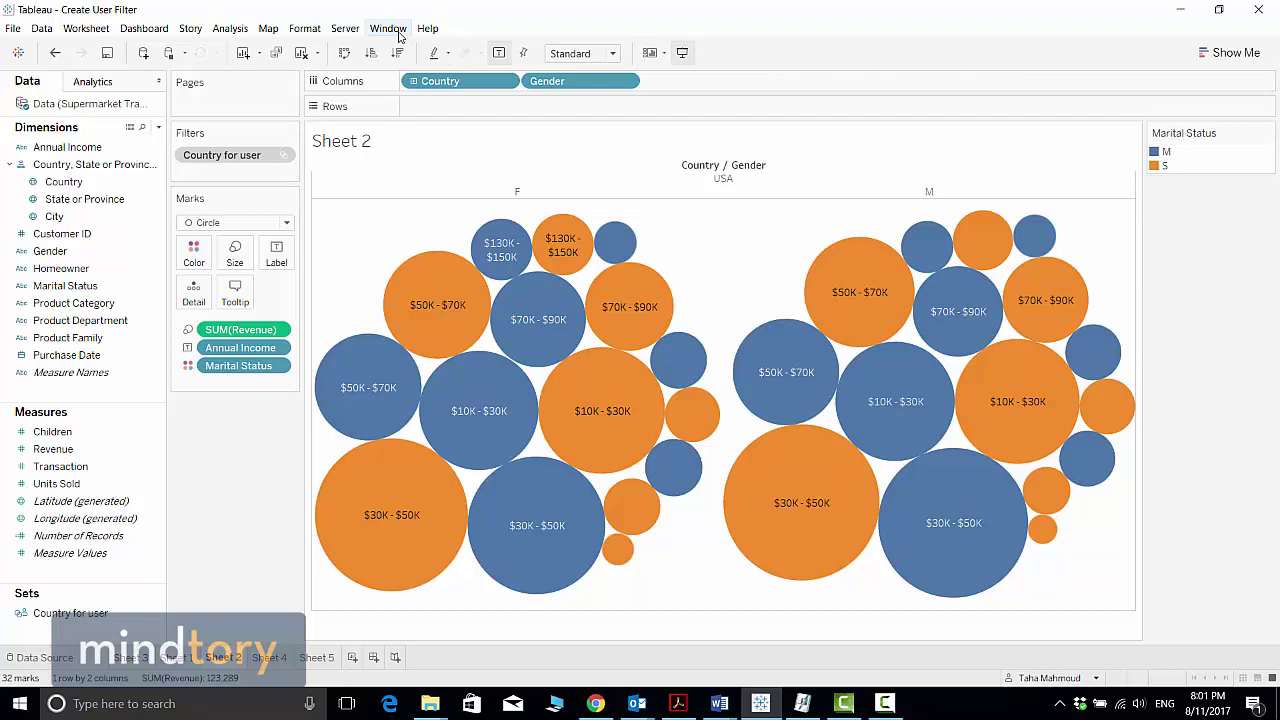
click(596, 704)
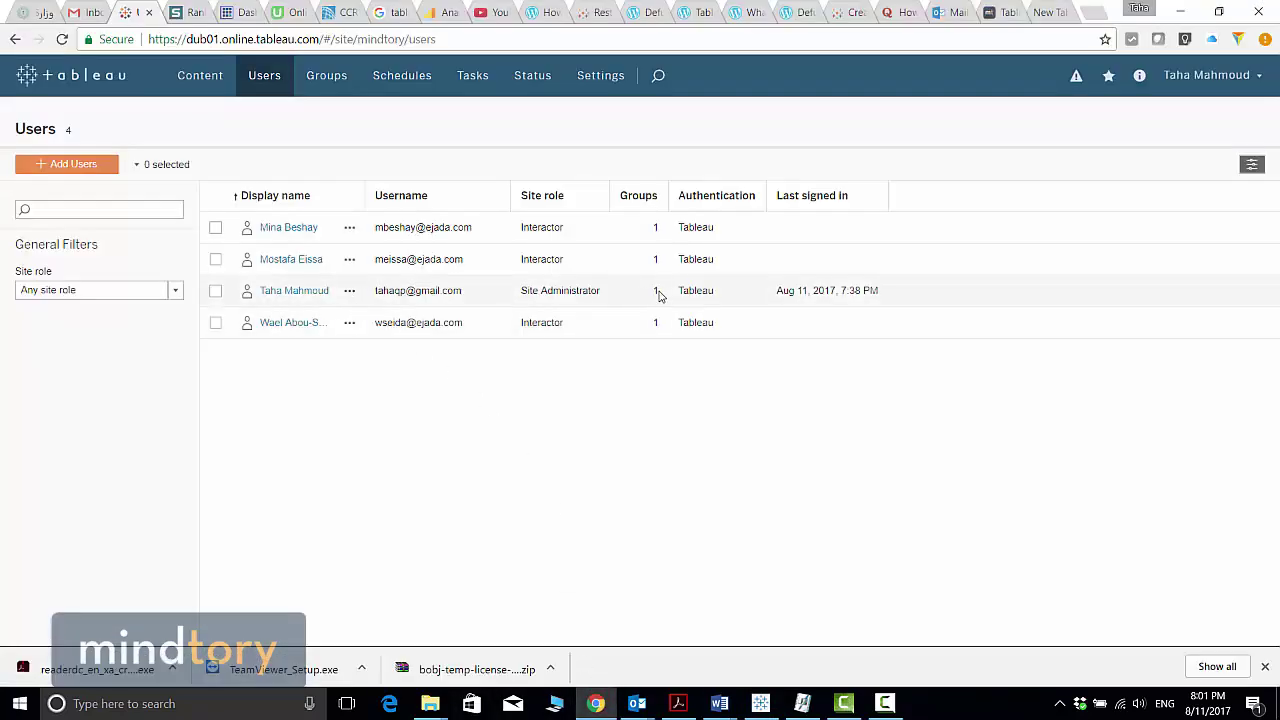
key(alt+Tab)
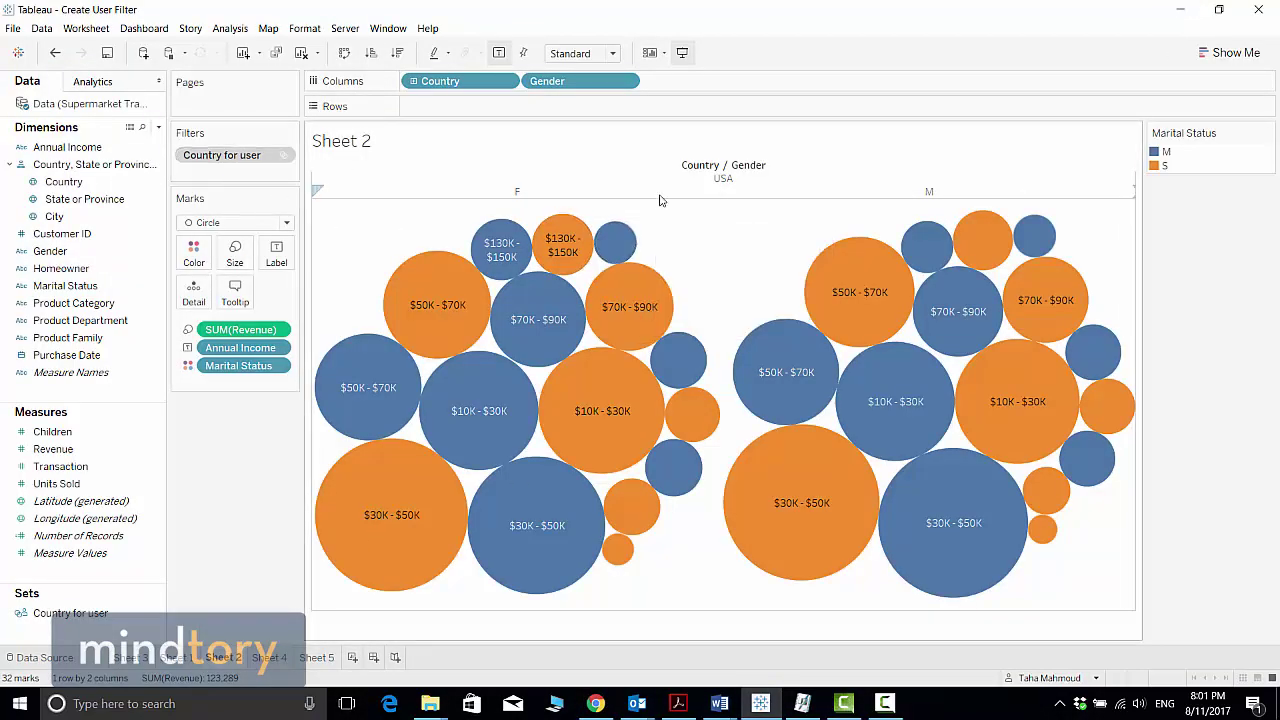
click(595, 704)
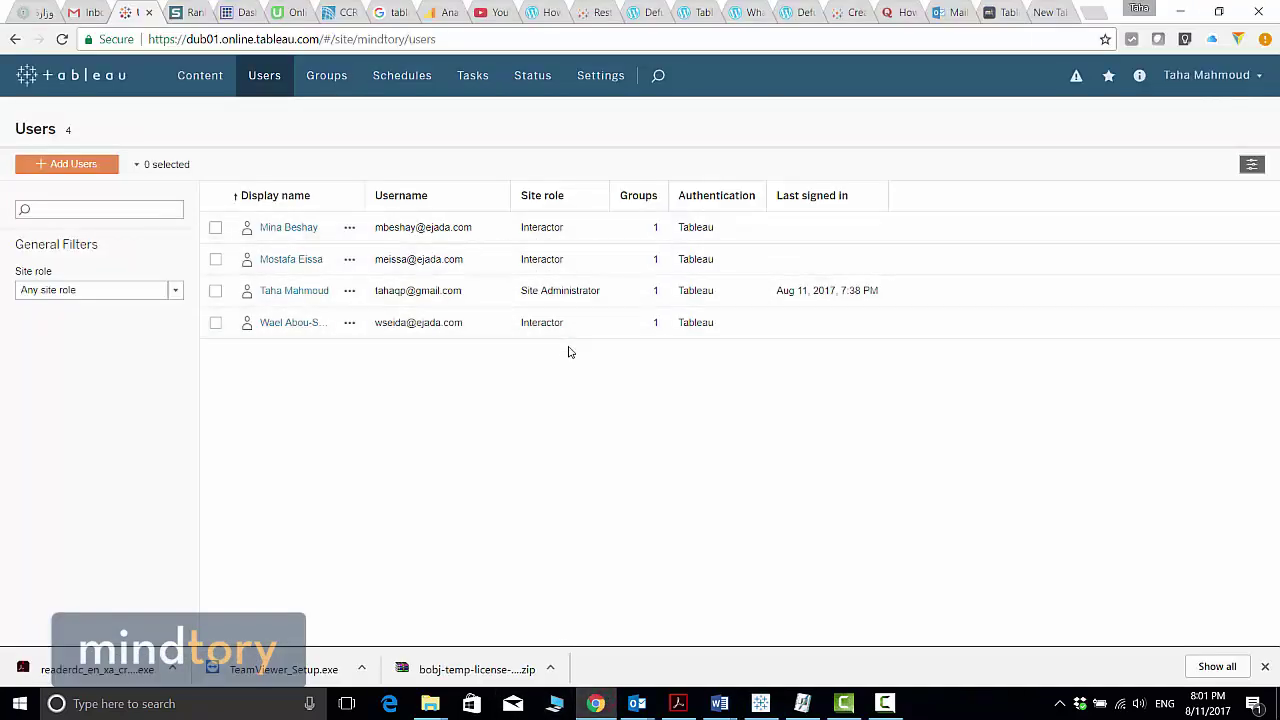
click(1180, 11)
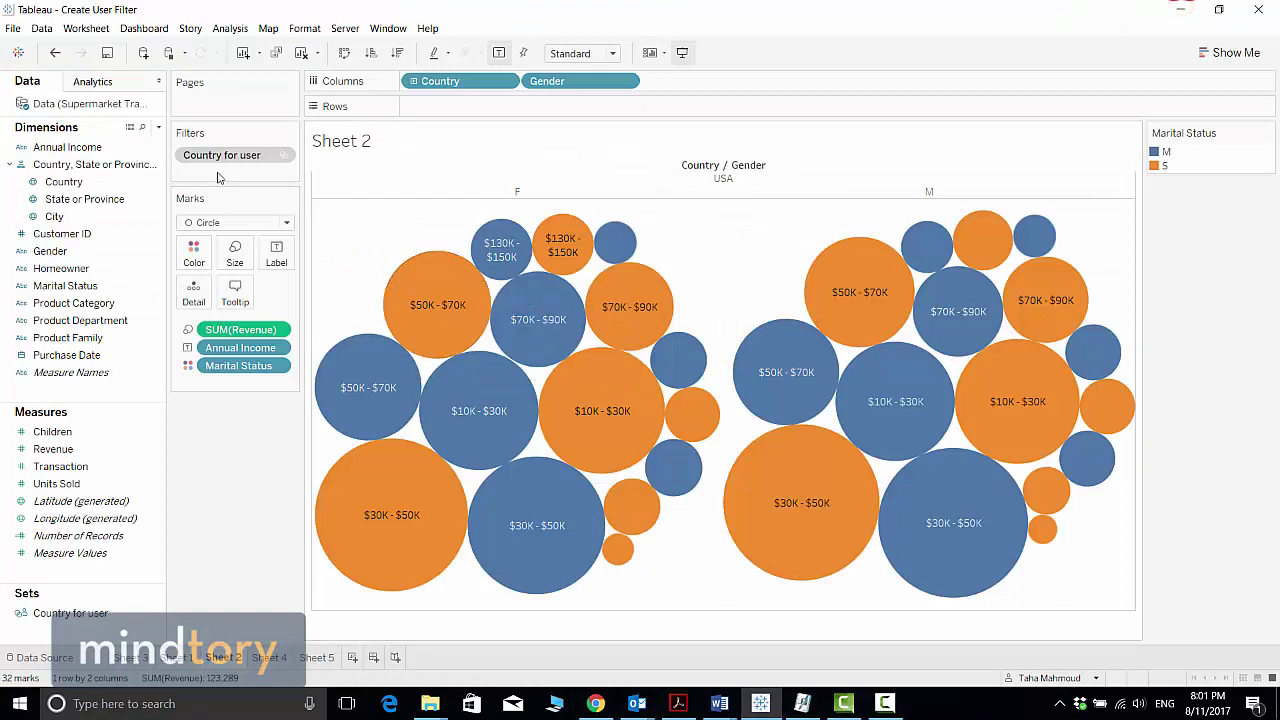